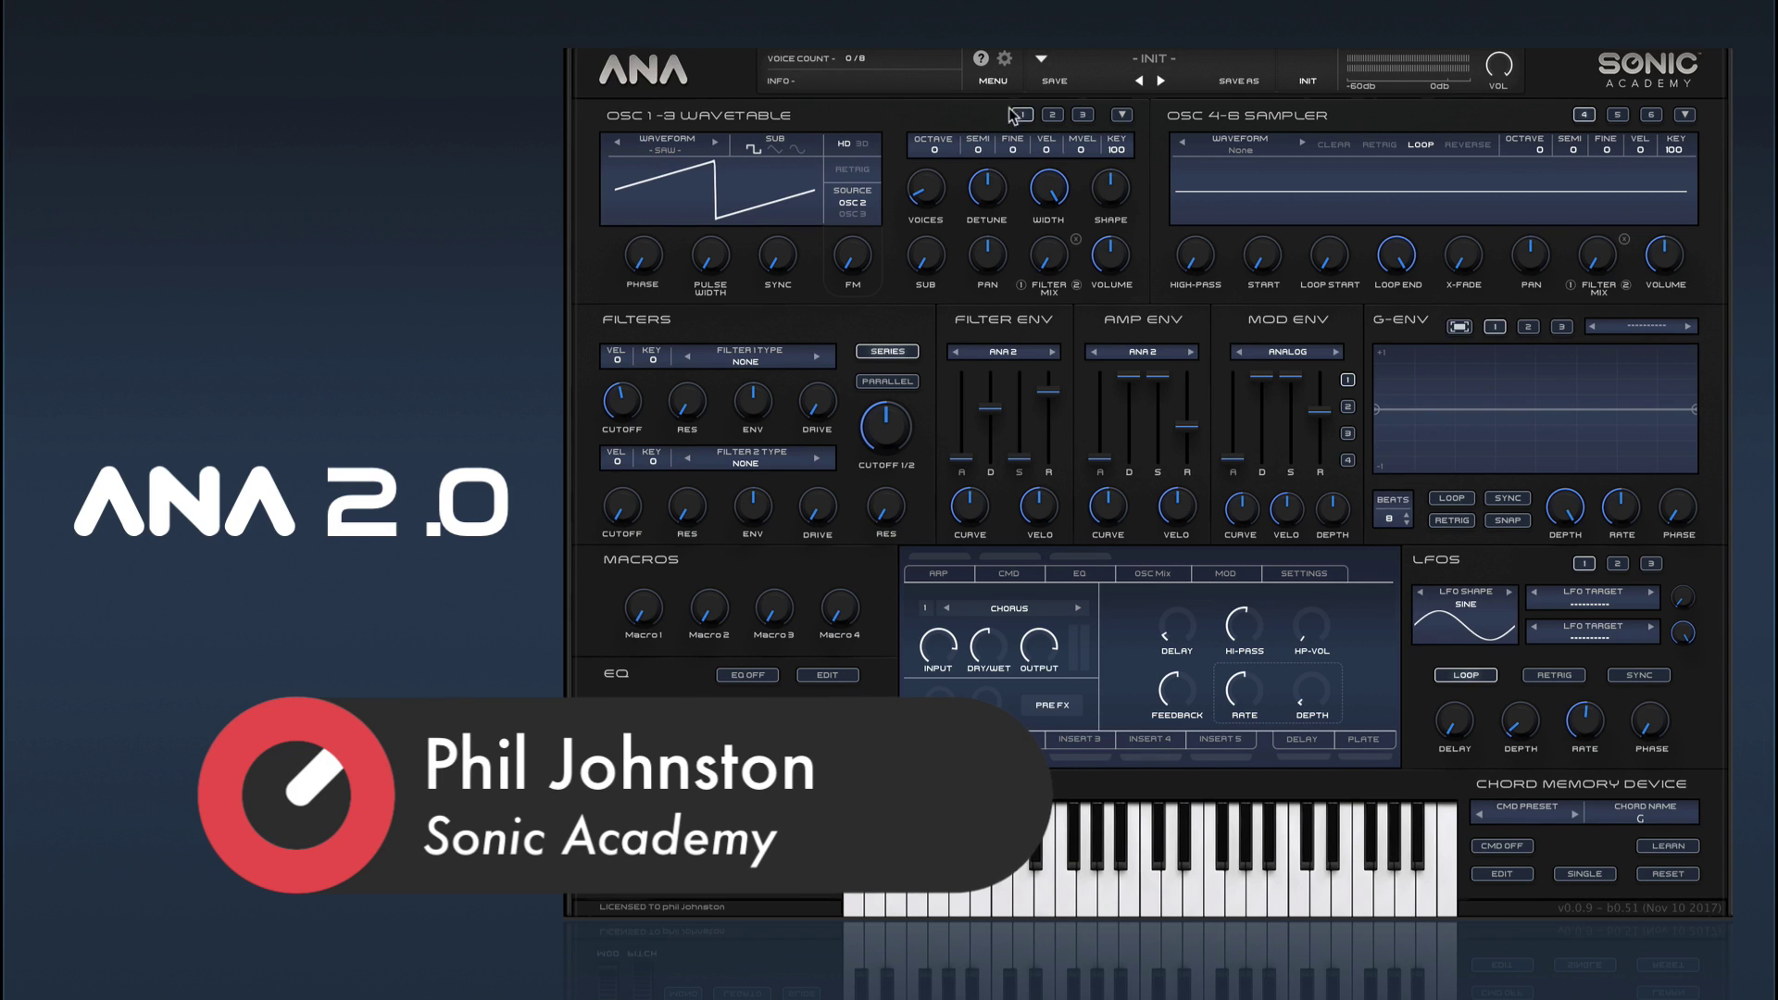
Step through wavetable oscillators 3, 1 and 2, finishing on oscillator 3's settings
left_click(1052, 114)
left_click(1083, 114)
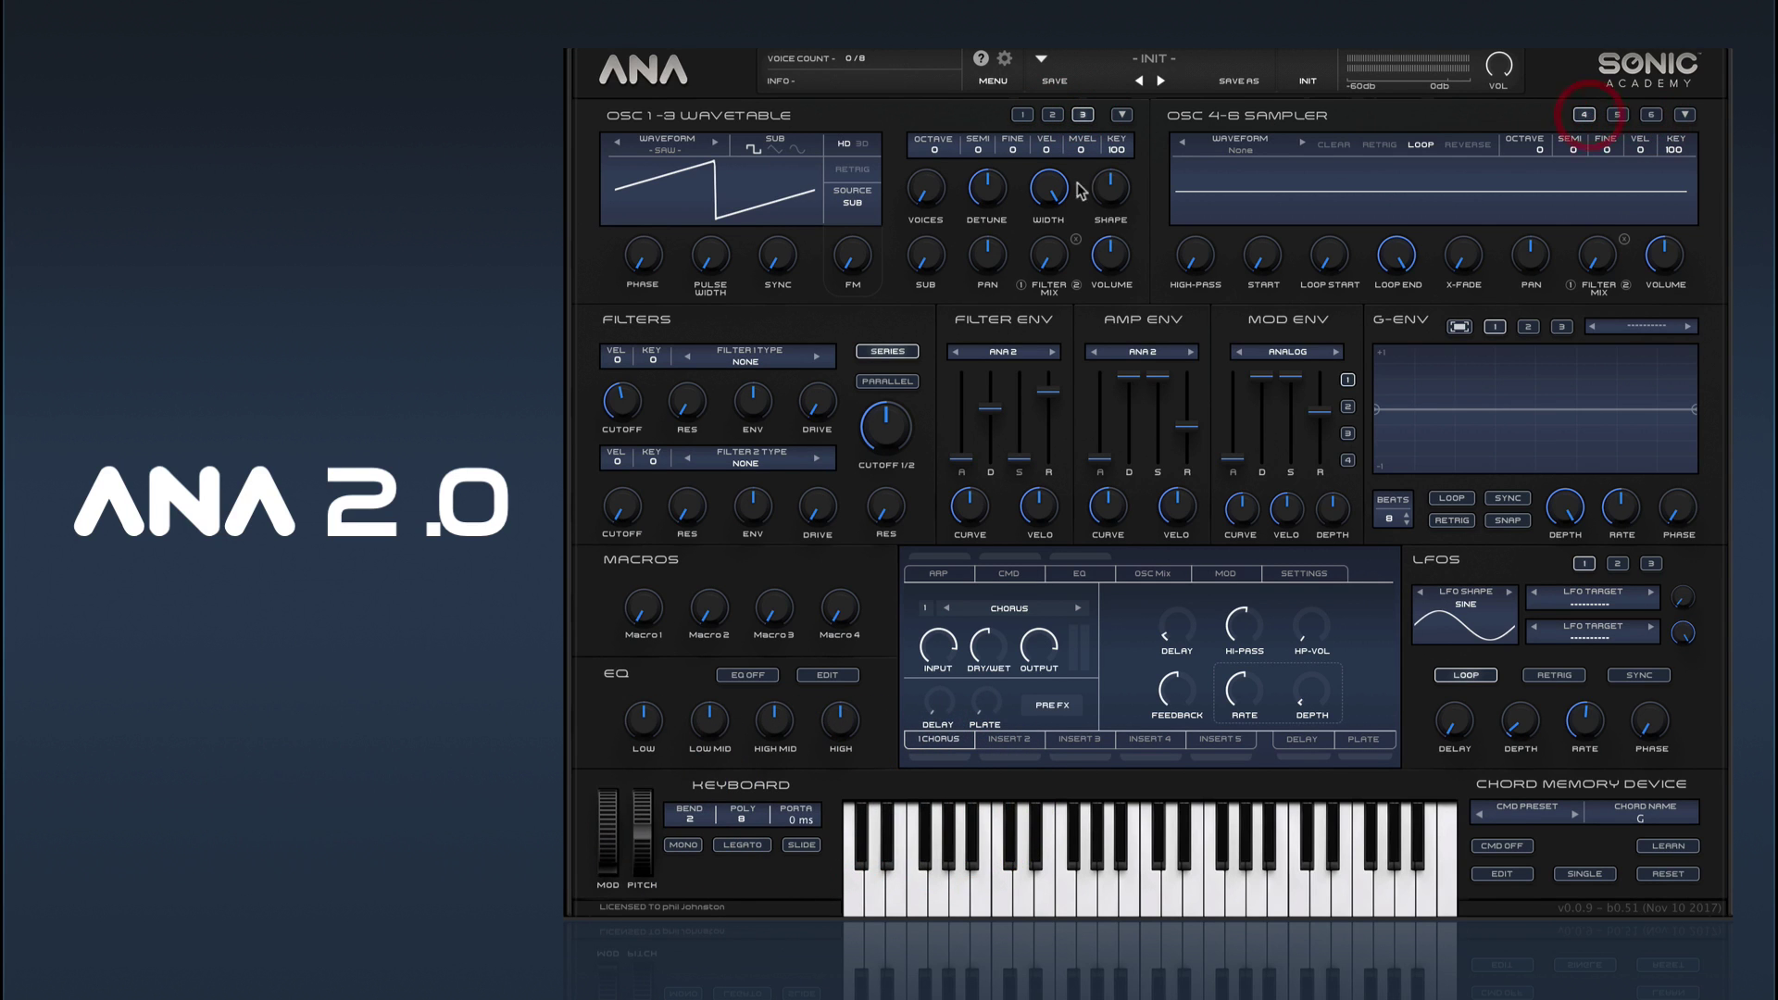
left_click(1023, 115)
left_click(1052, 116)
Load the Acid 128 wavetable into oscillator 3 and turn Morph to 100%
left_click(666, 151)
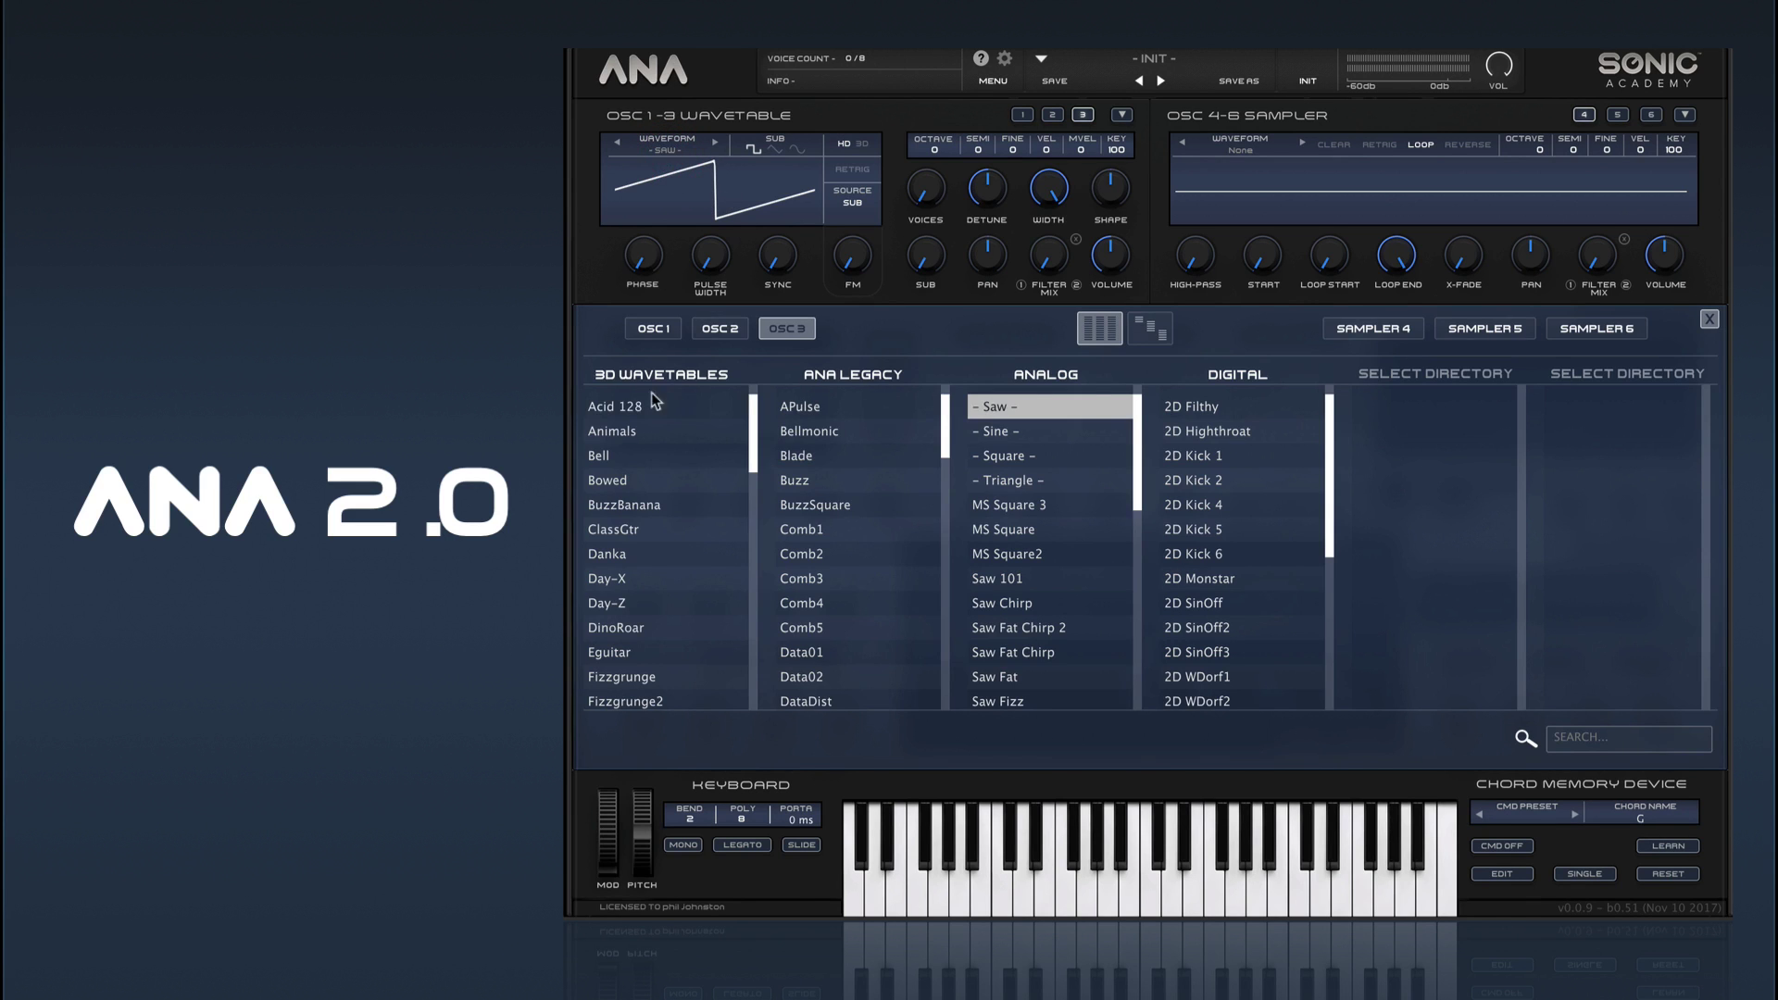
left_click(619, 406)
left_click_drag(645, 256, 687, 286)
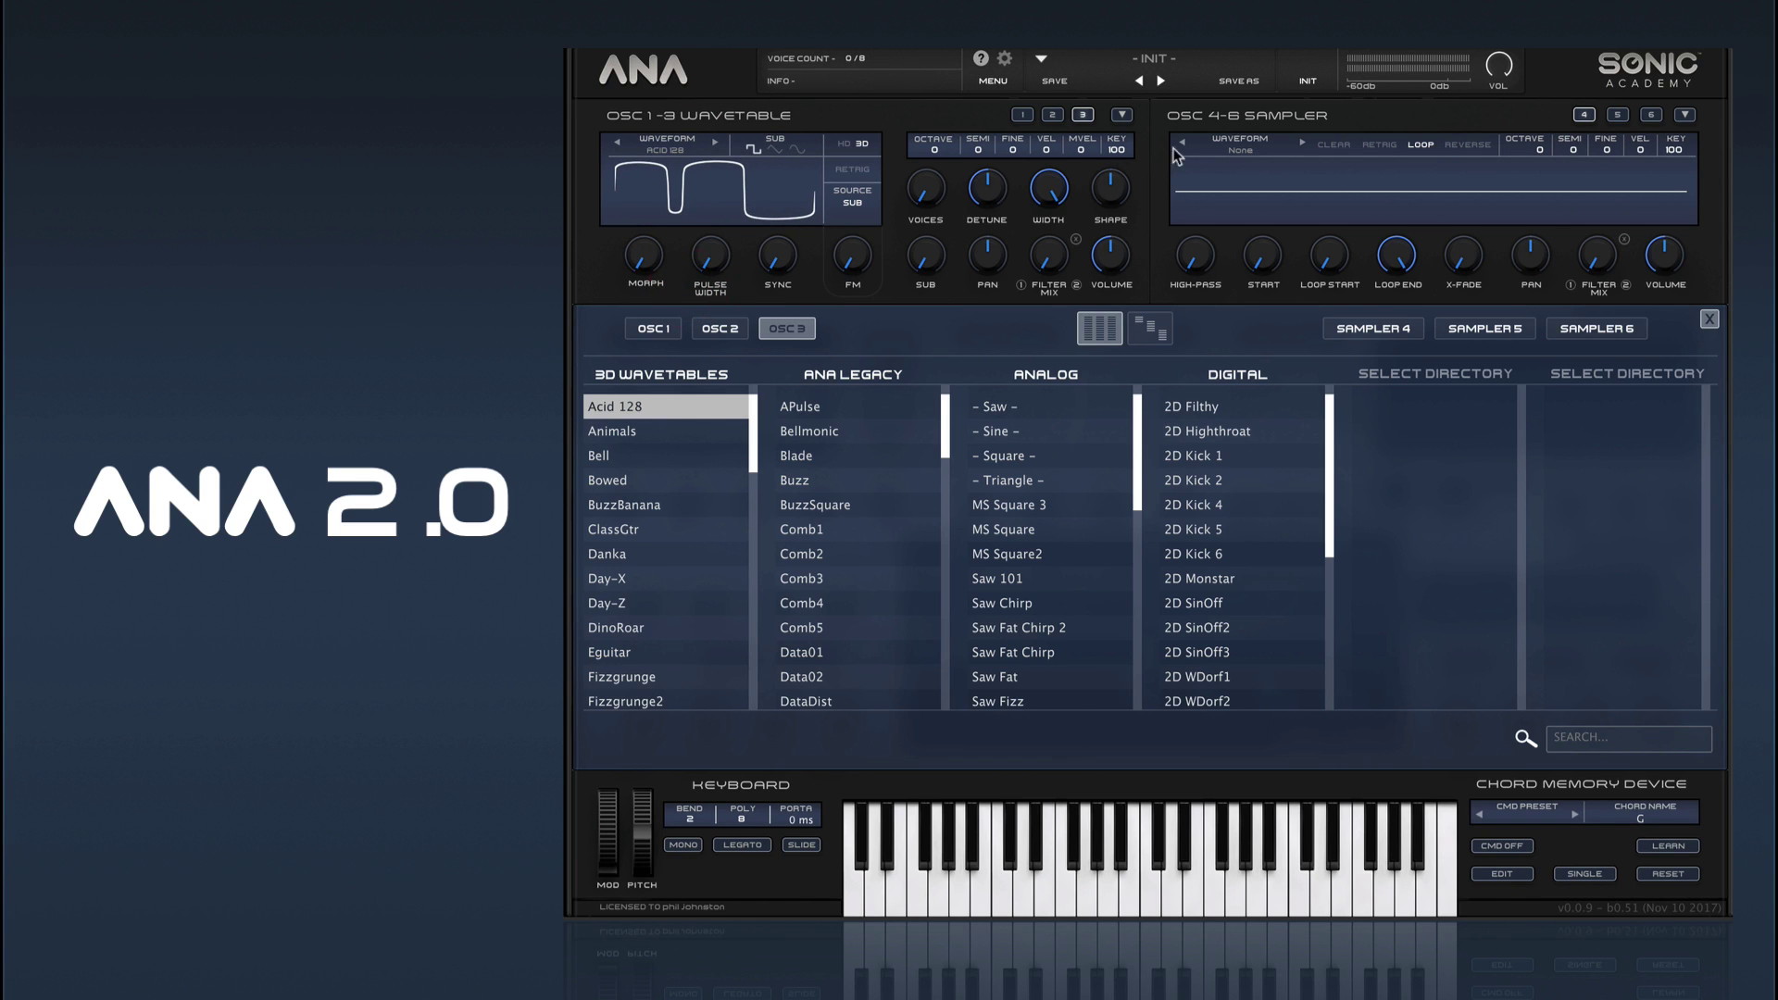
Load the Angklung_F#2 sample into sampler 4, audition it, and close the browser
left_click(1618, 115)
left_click(1651, 115)
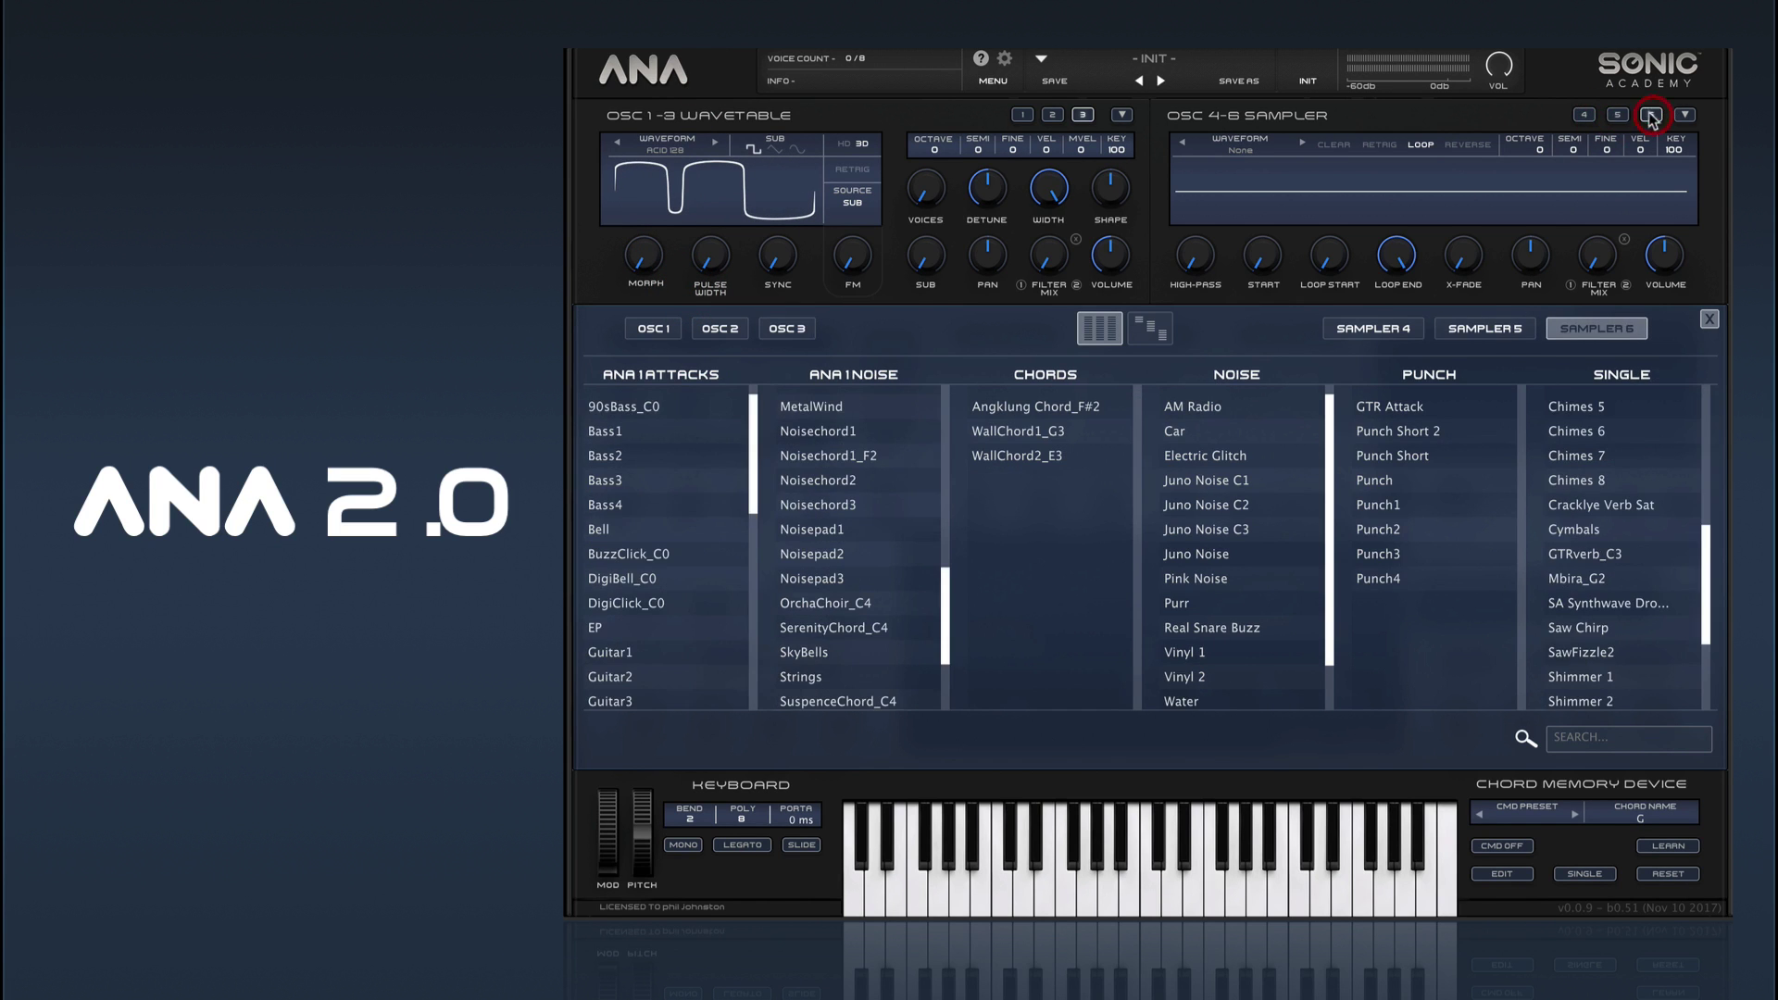
left_click(1585, 115)
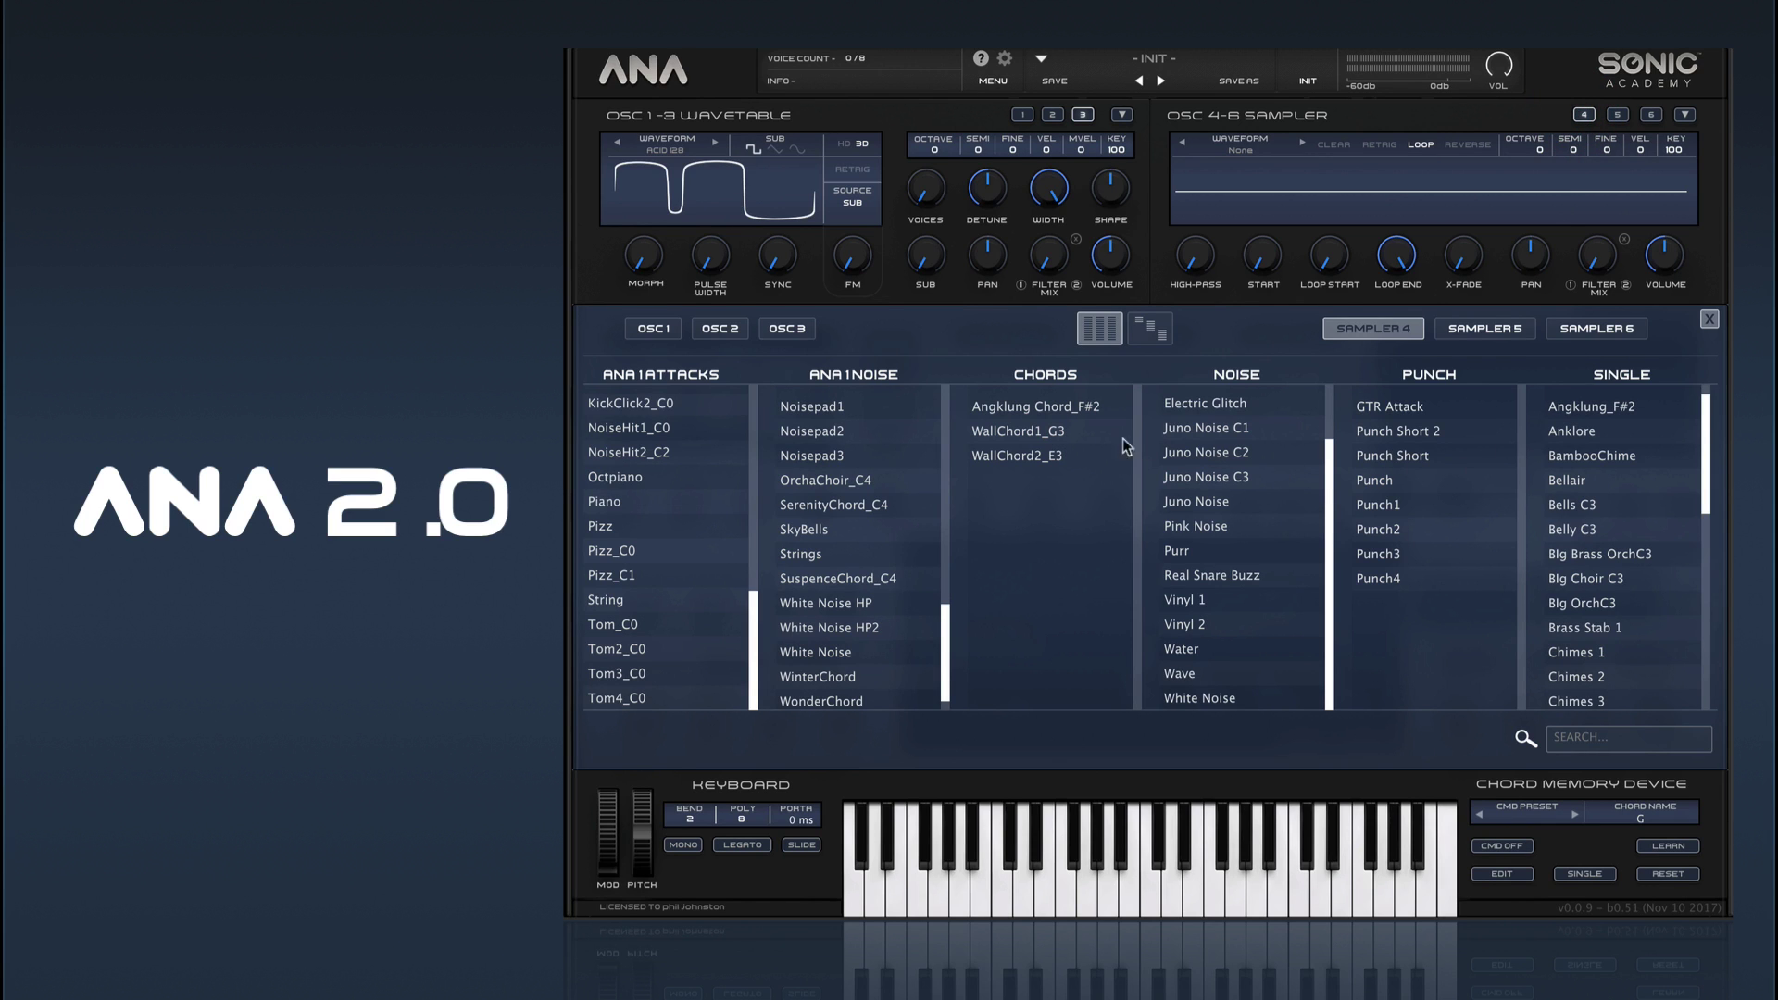
left_click(1610, 408)
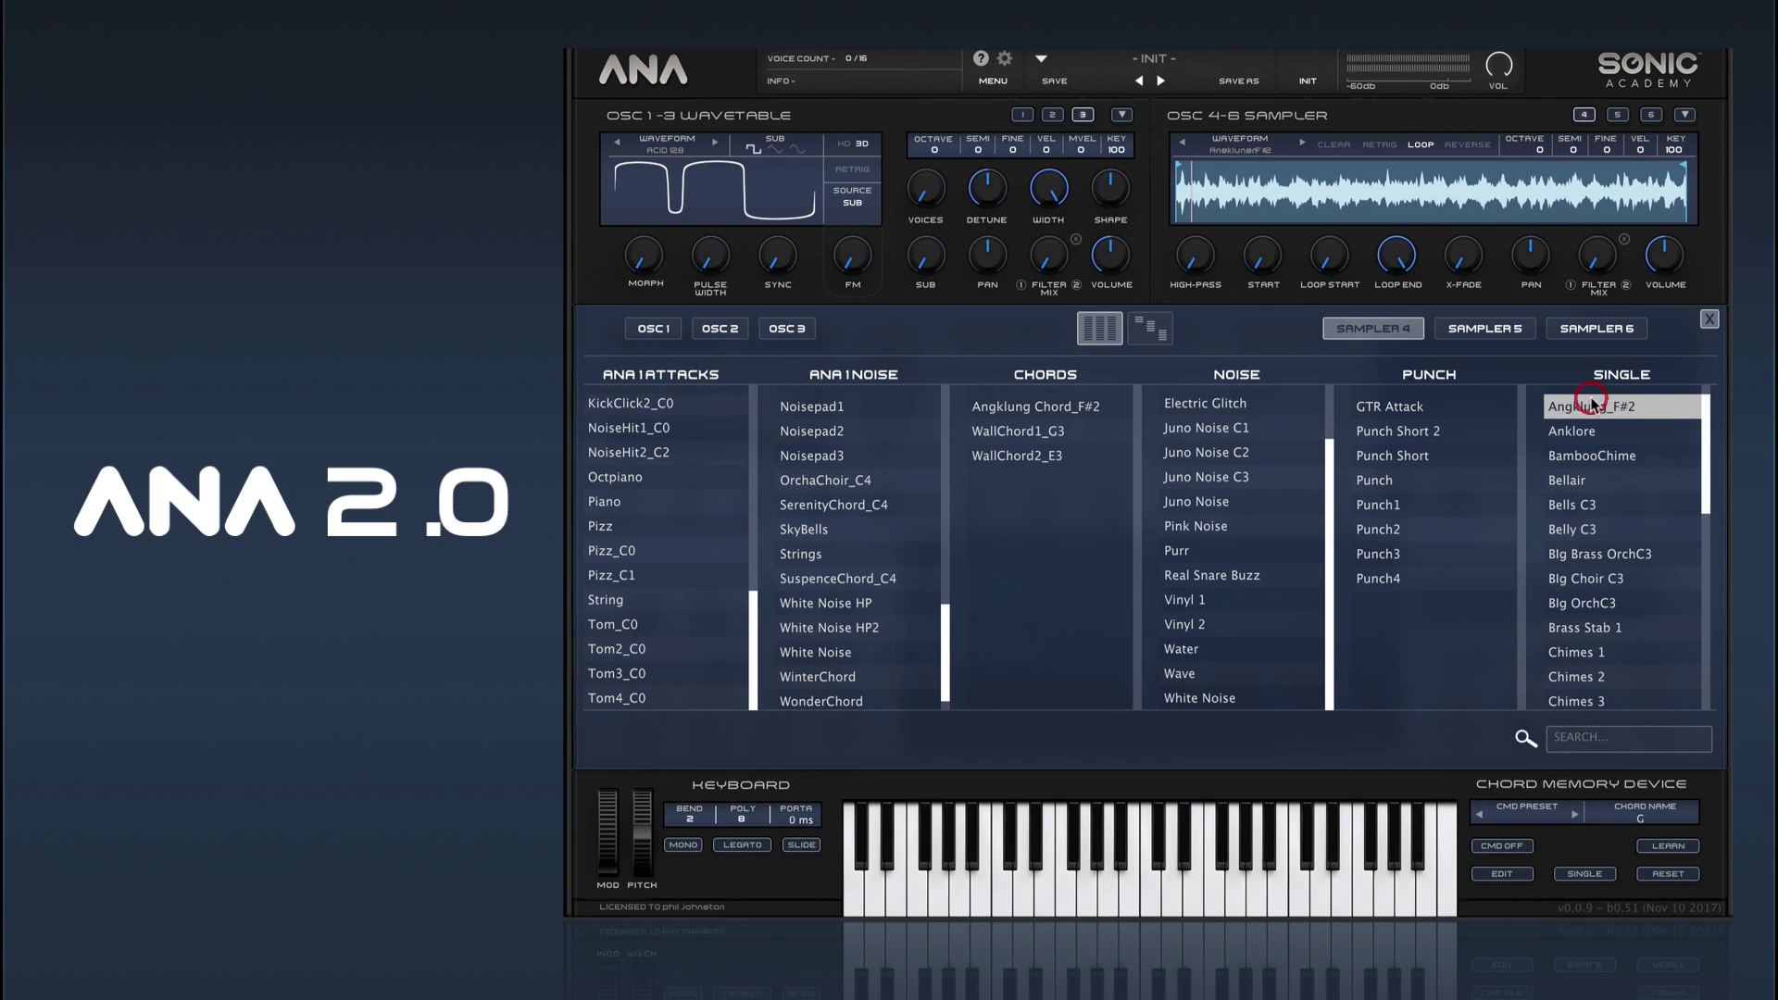
left_click(1045, 889)
mouse_move(1672, 266)
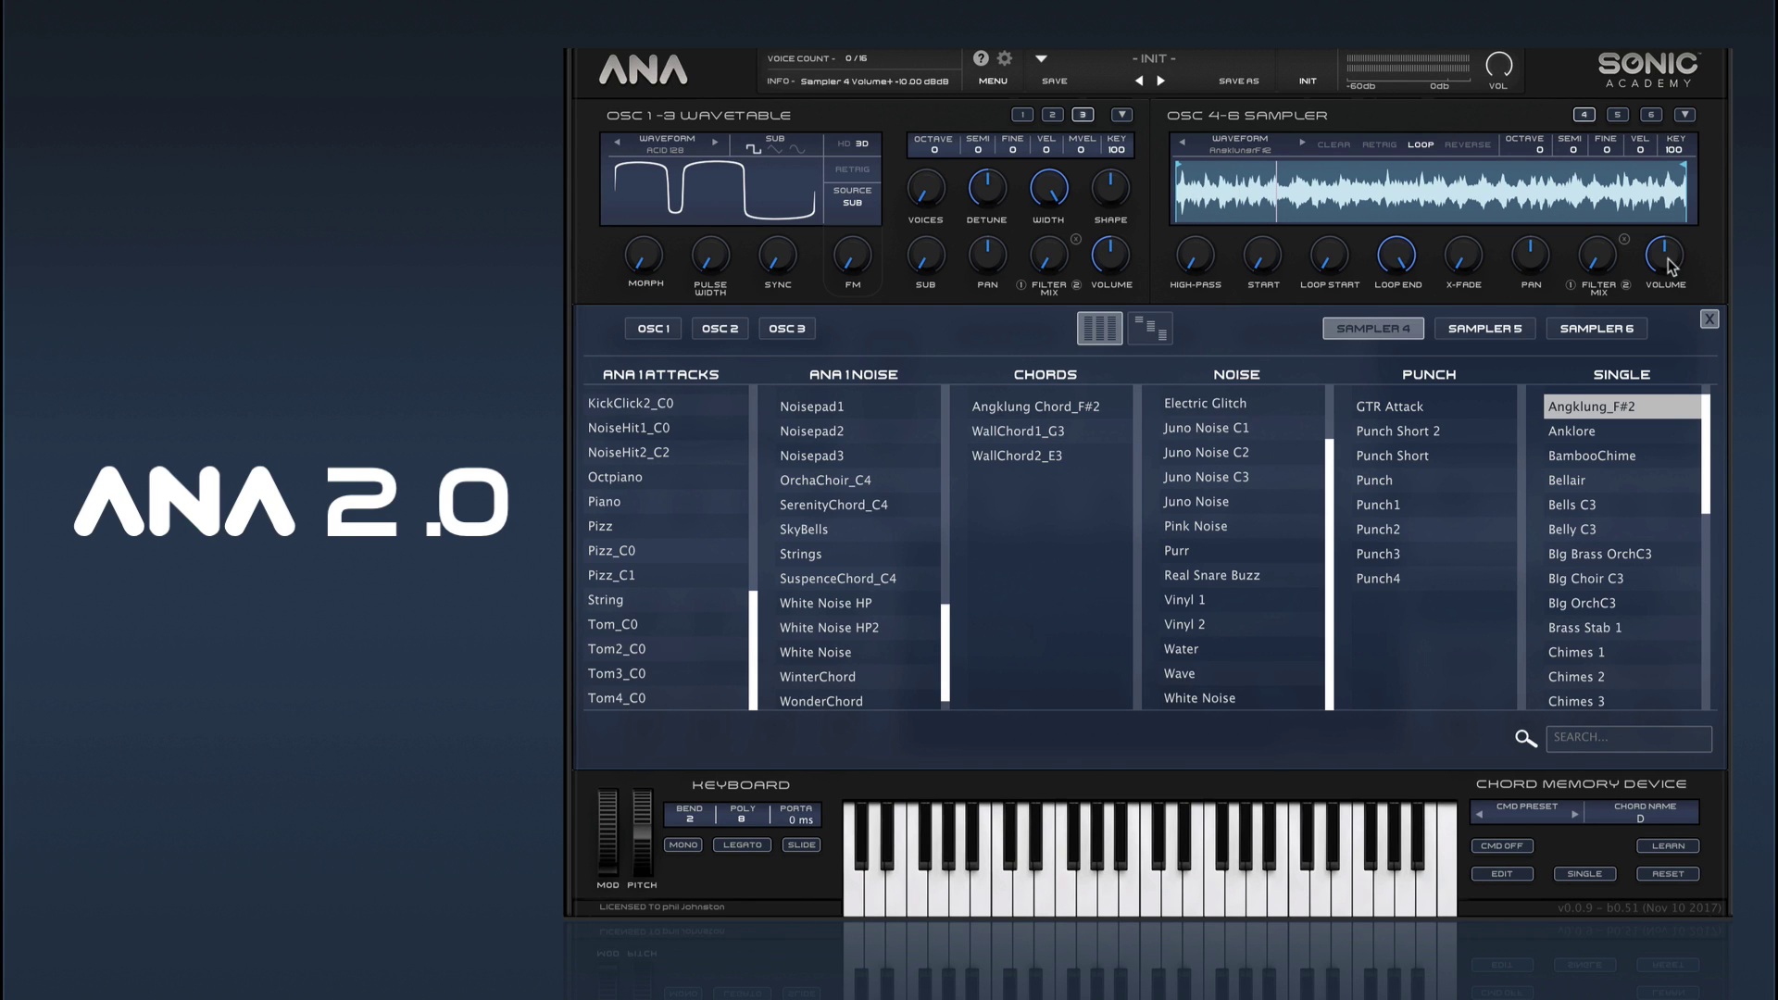
mouse_move(1331, 279)
left_click(1710, 320)
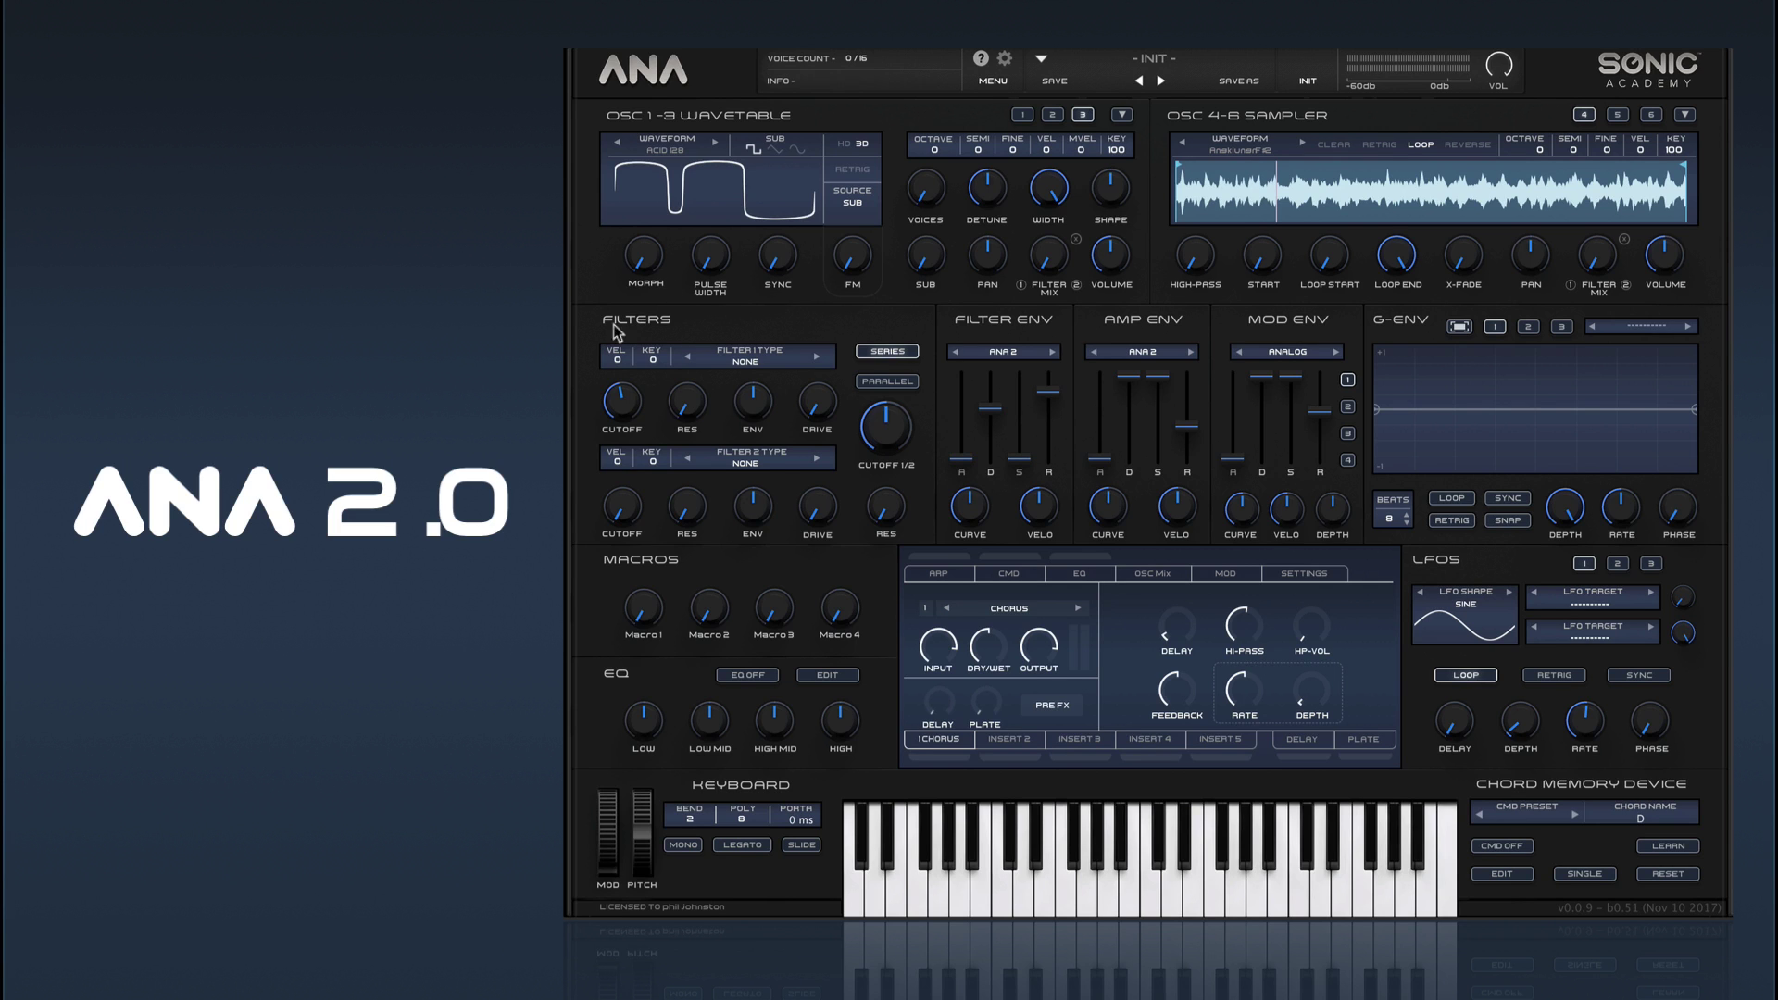
Check the Filter 1 type list, leaving the filter type at none
left_click(759, 367)
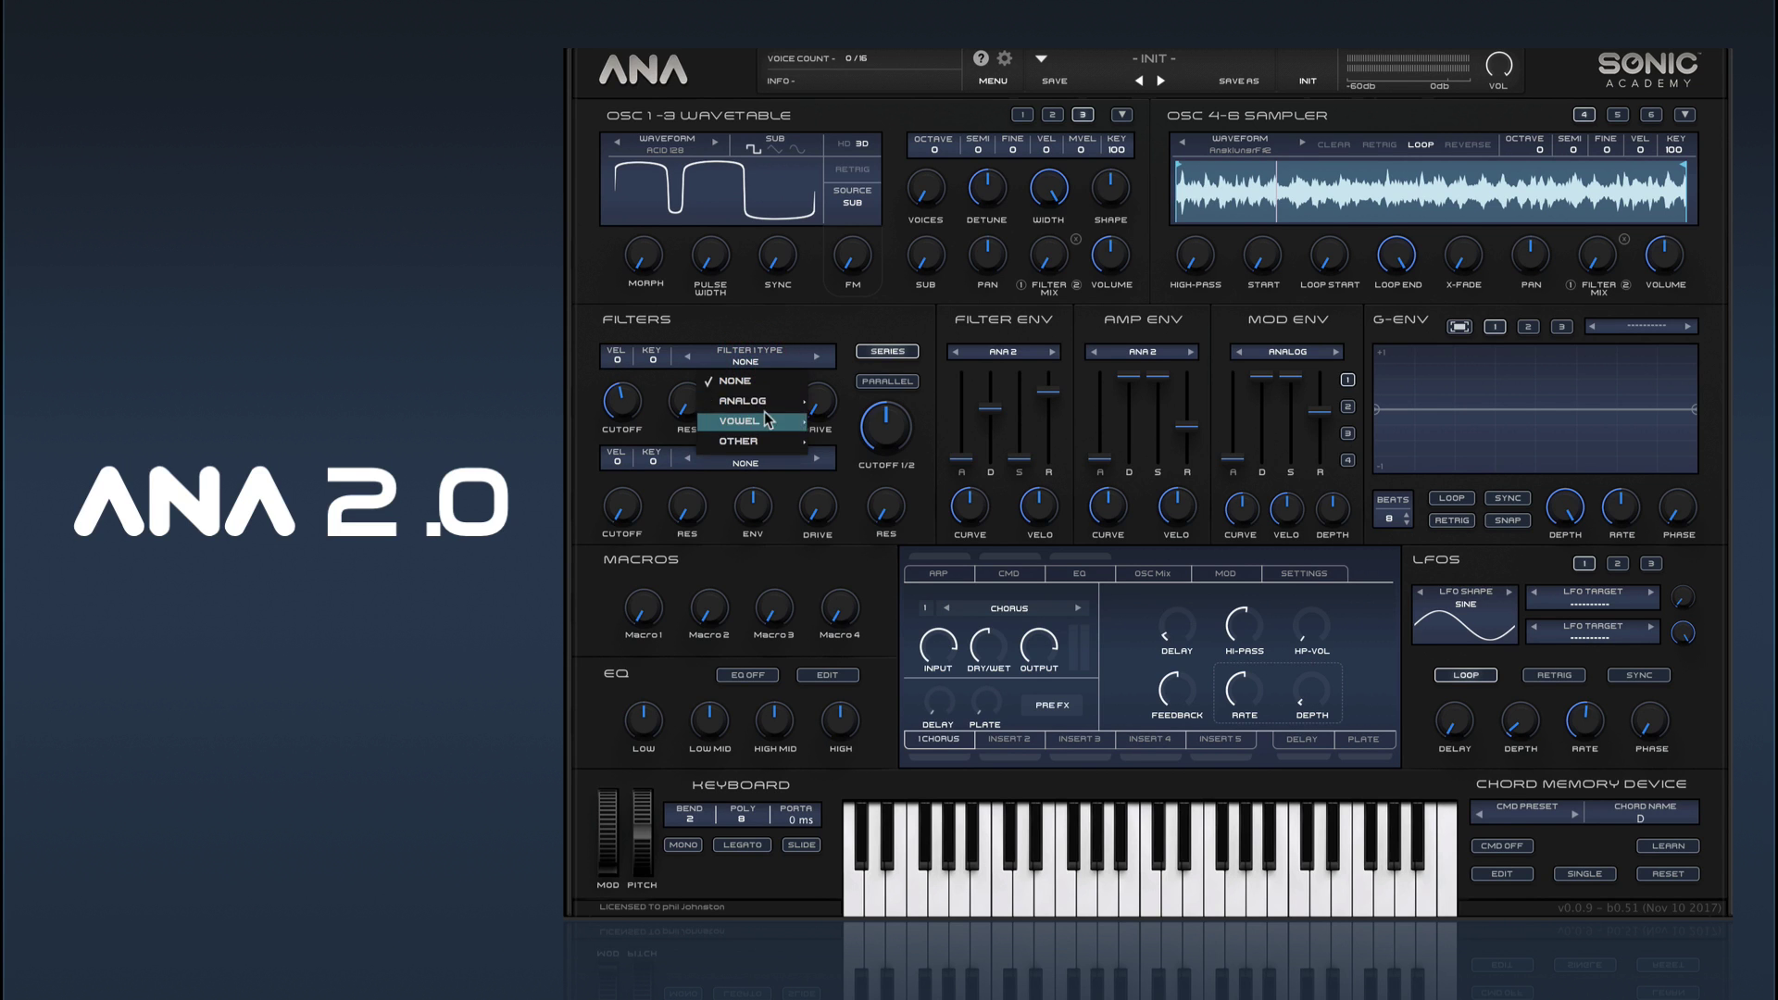
mouse_move(759, 401)
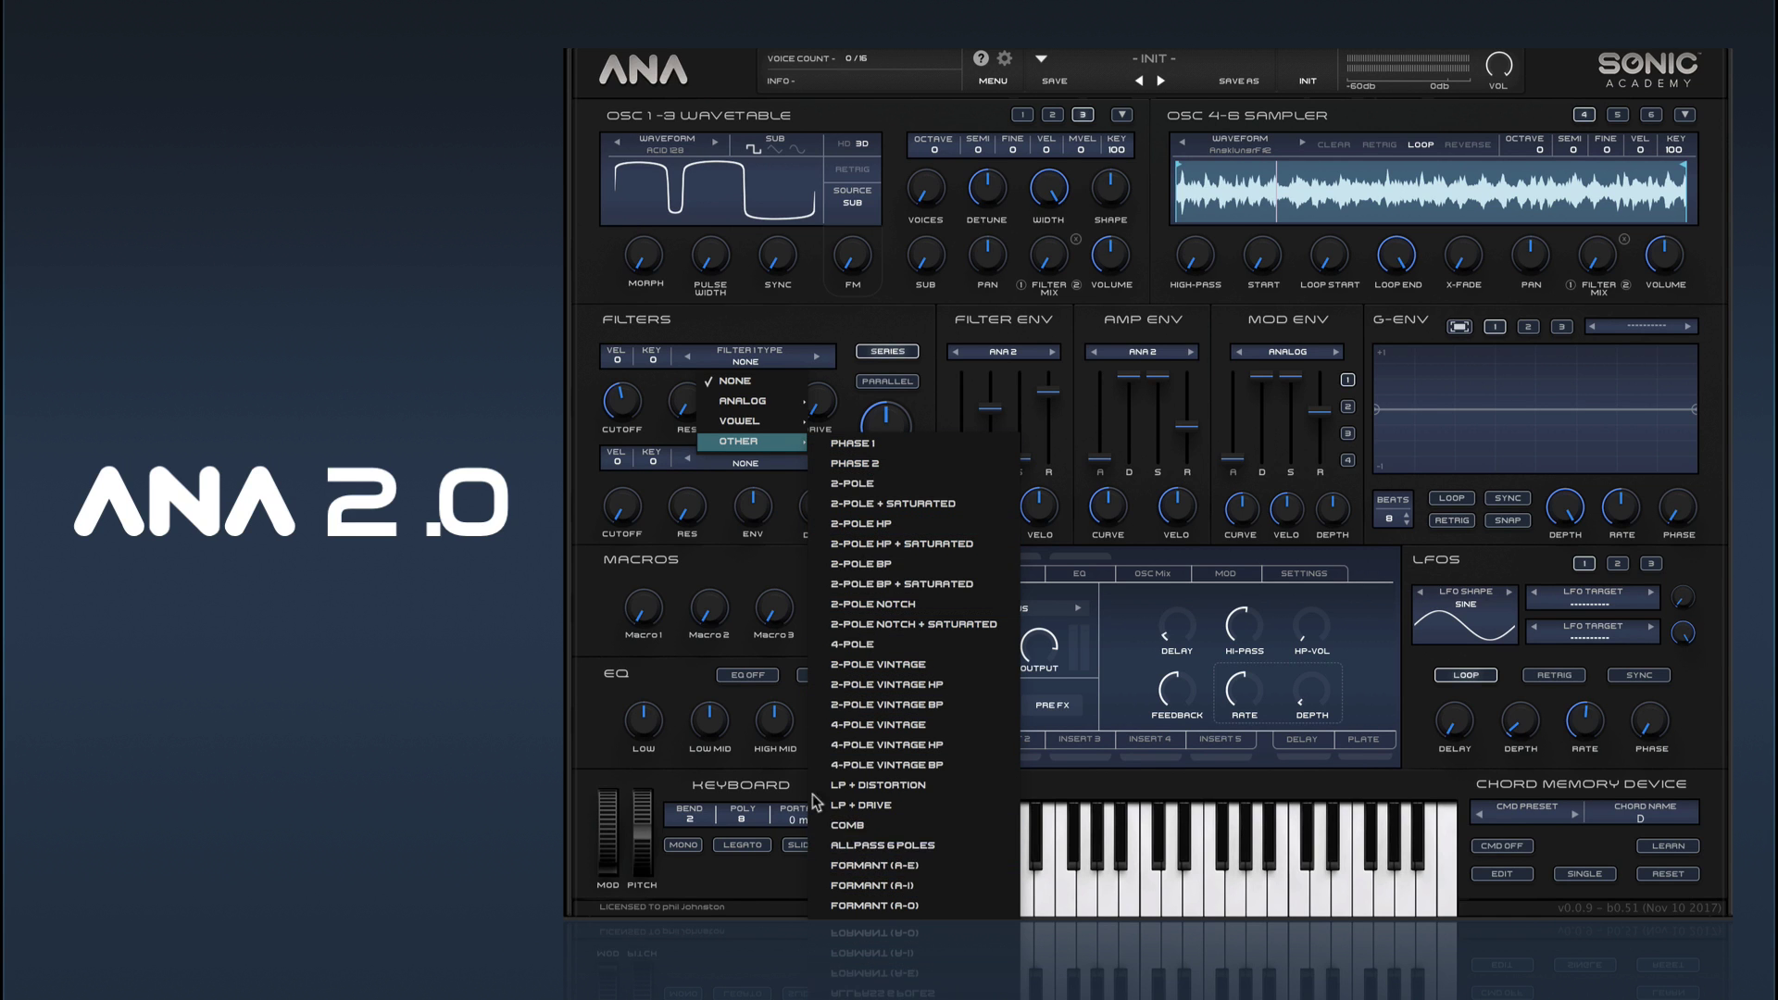
left_click(607, 443)
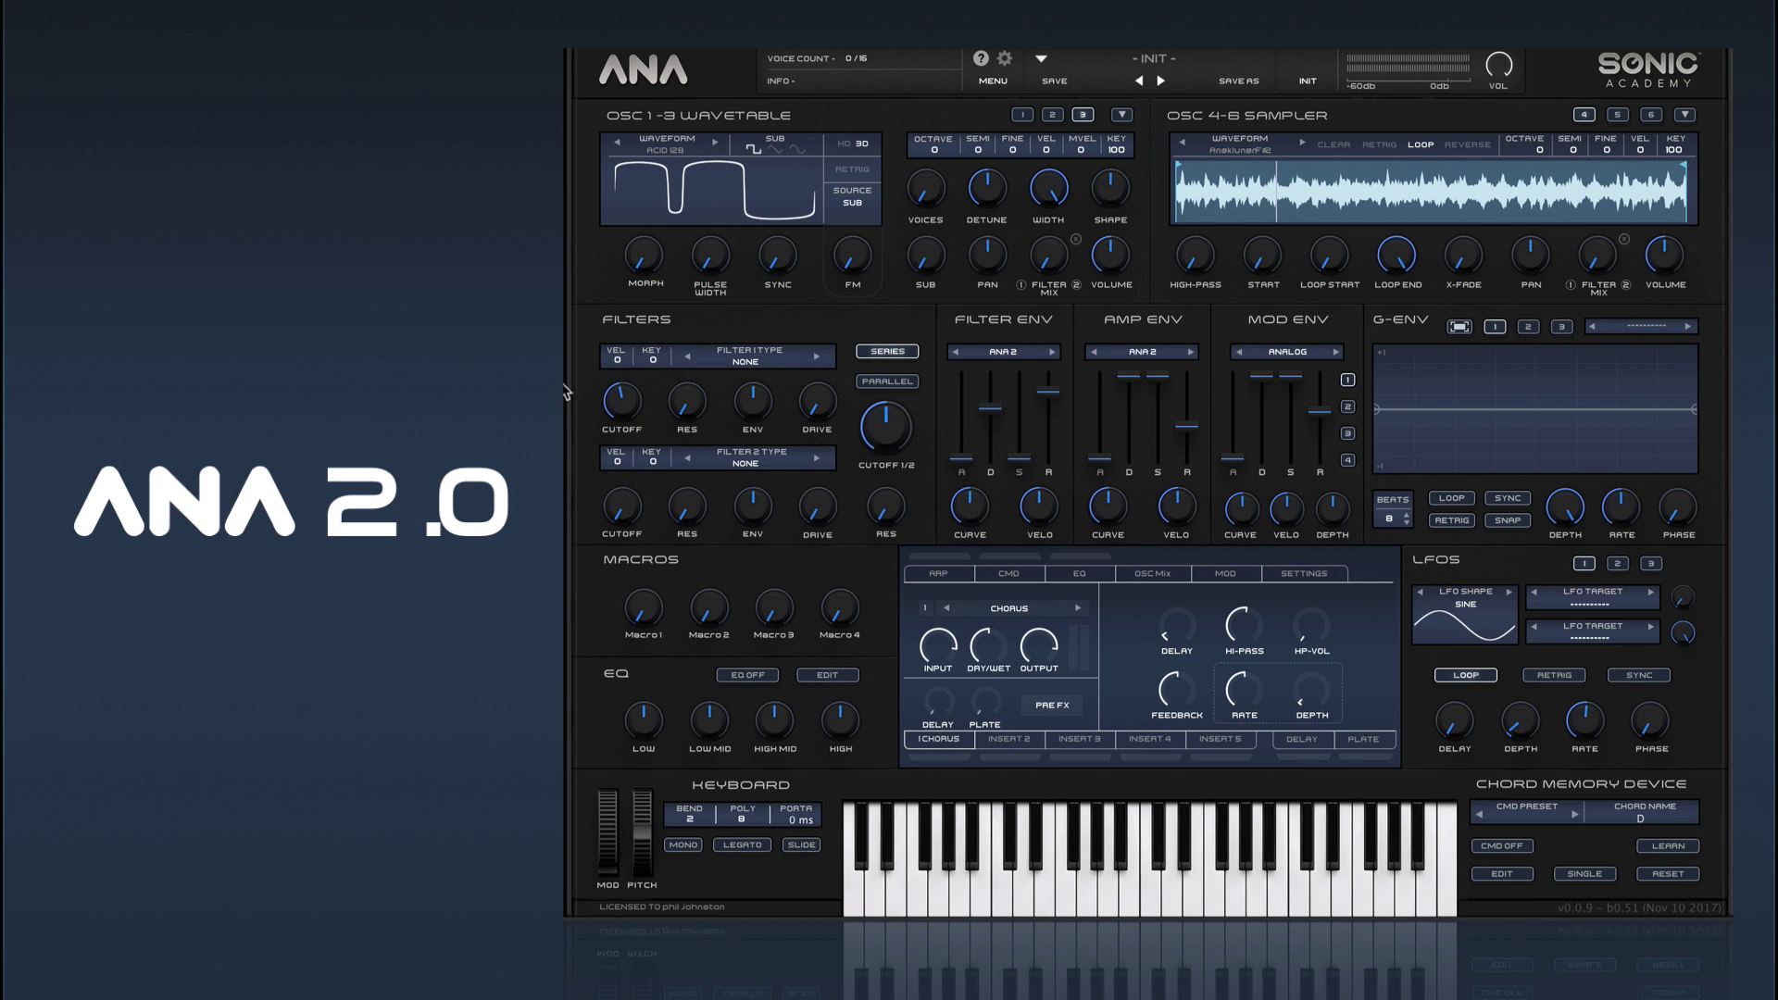
Raise the filter 2 cutoff and set the combined cutoff 1/2 to about 674 Hz
left_click_drag(622, 506, 656, 411)
mouse_move(887, 479)
left_click_drag(887, 479, 878, 422)
Select mod envelope slot 3 and graphic envelope slot 3
left_click(1347, 434)
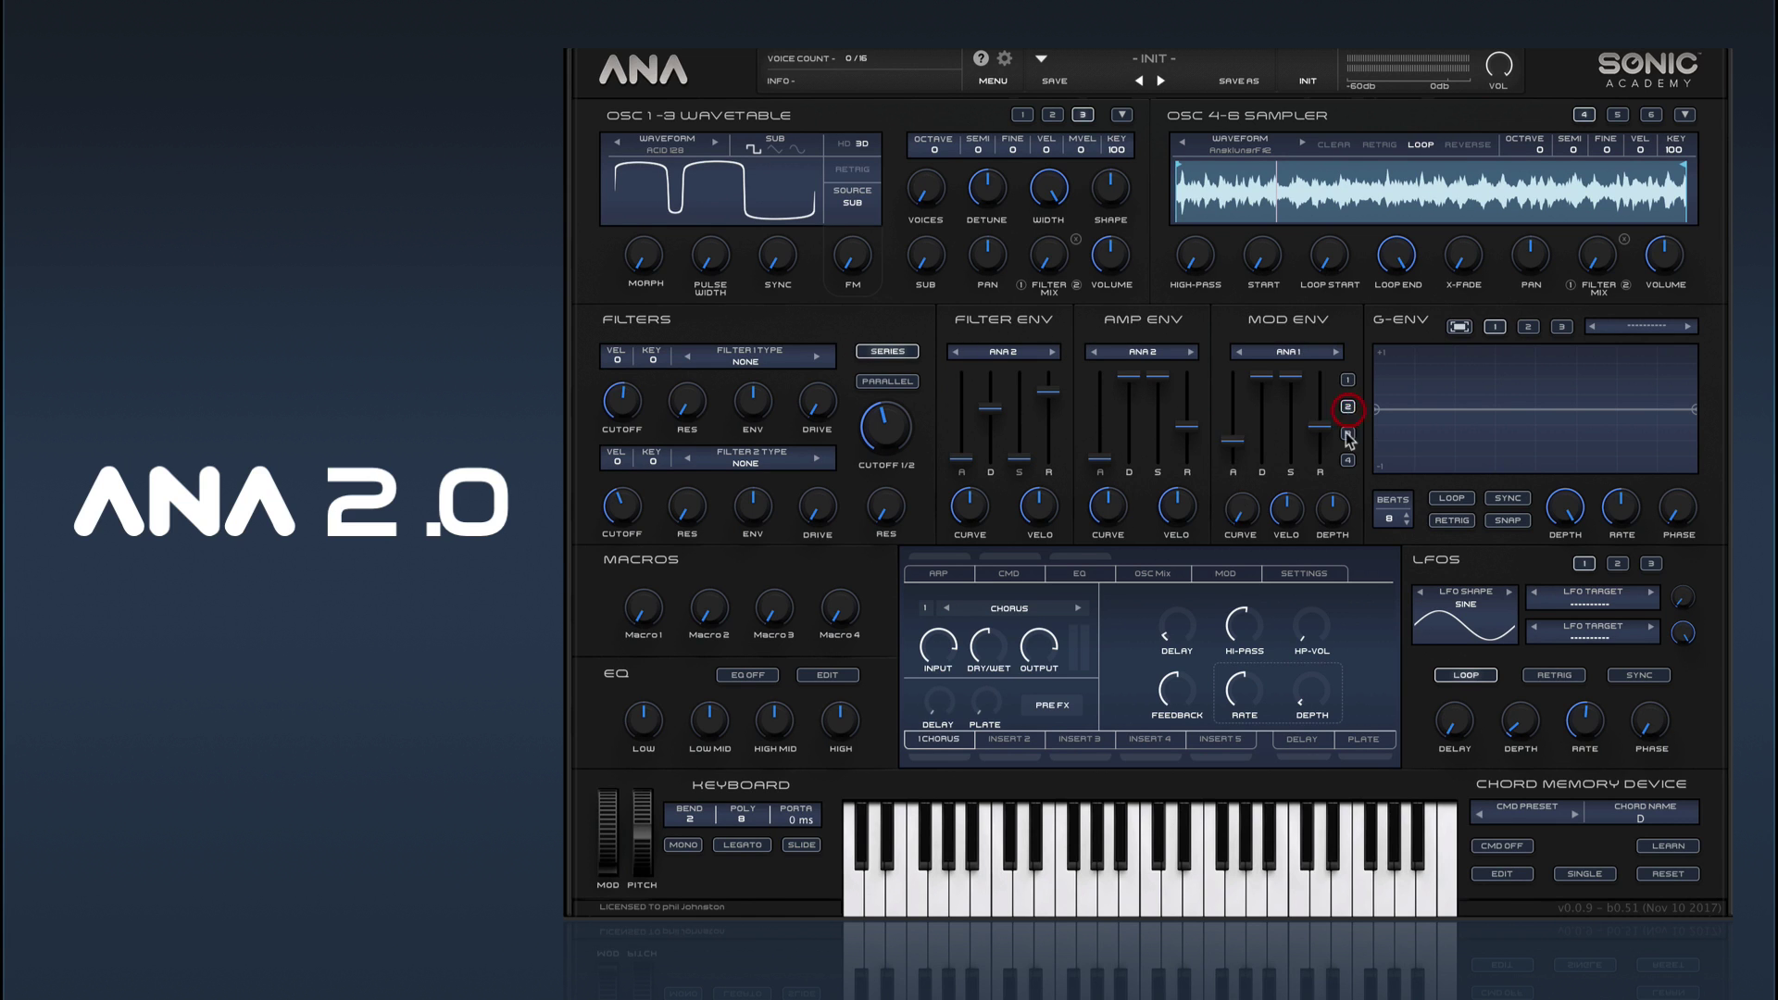
left_click(1349, 432)
left_click(1528, 327)
left_click(1564, 327)
Review graphic envelope slots 1-3, ending on 3, and open then close the full-size G-ENV editor
left_click(1495, 327)
left_click(1529, 327)
left_click(1563, 327)
left_click(1495, 327)
left_click(1529, 327)
left_click(1563, 327)
left_click(1456, 328)
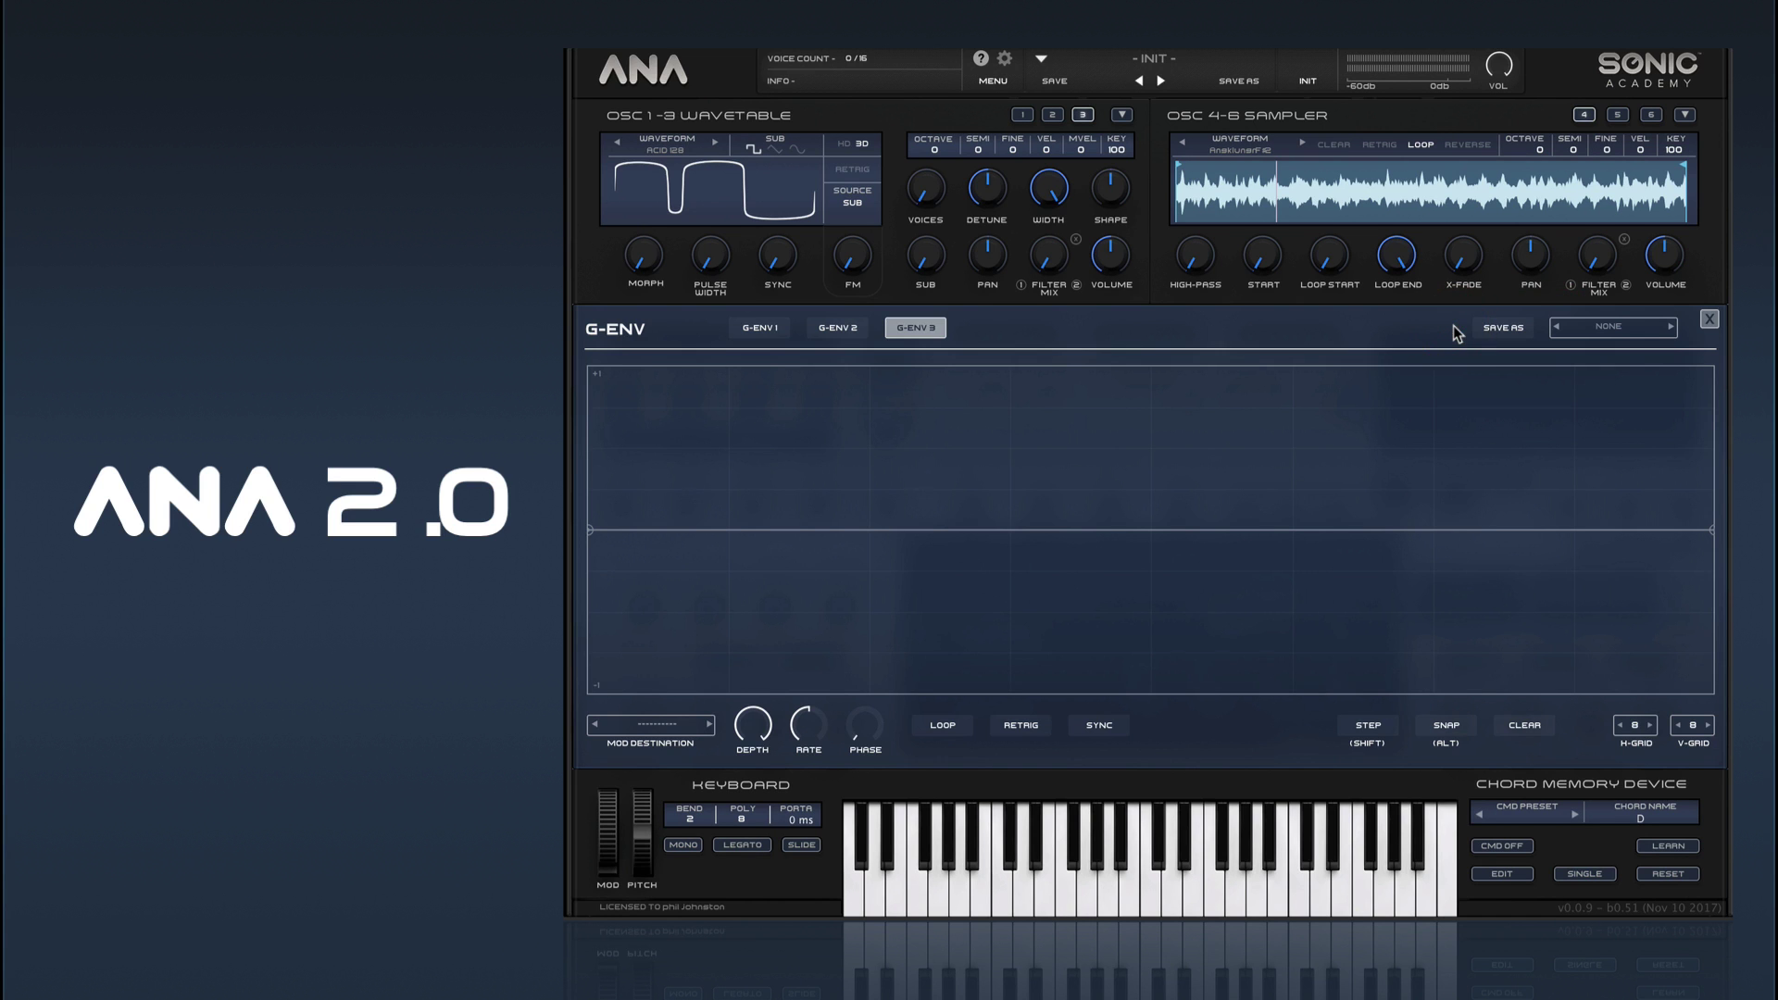
left_click(1710, 319)
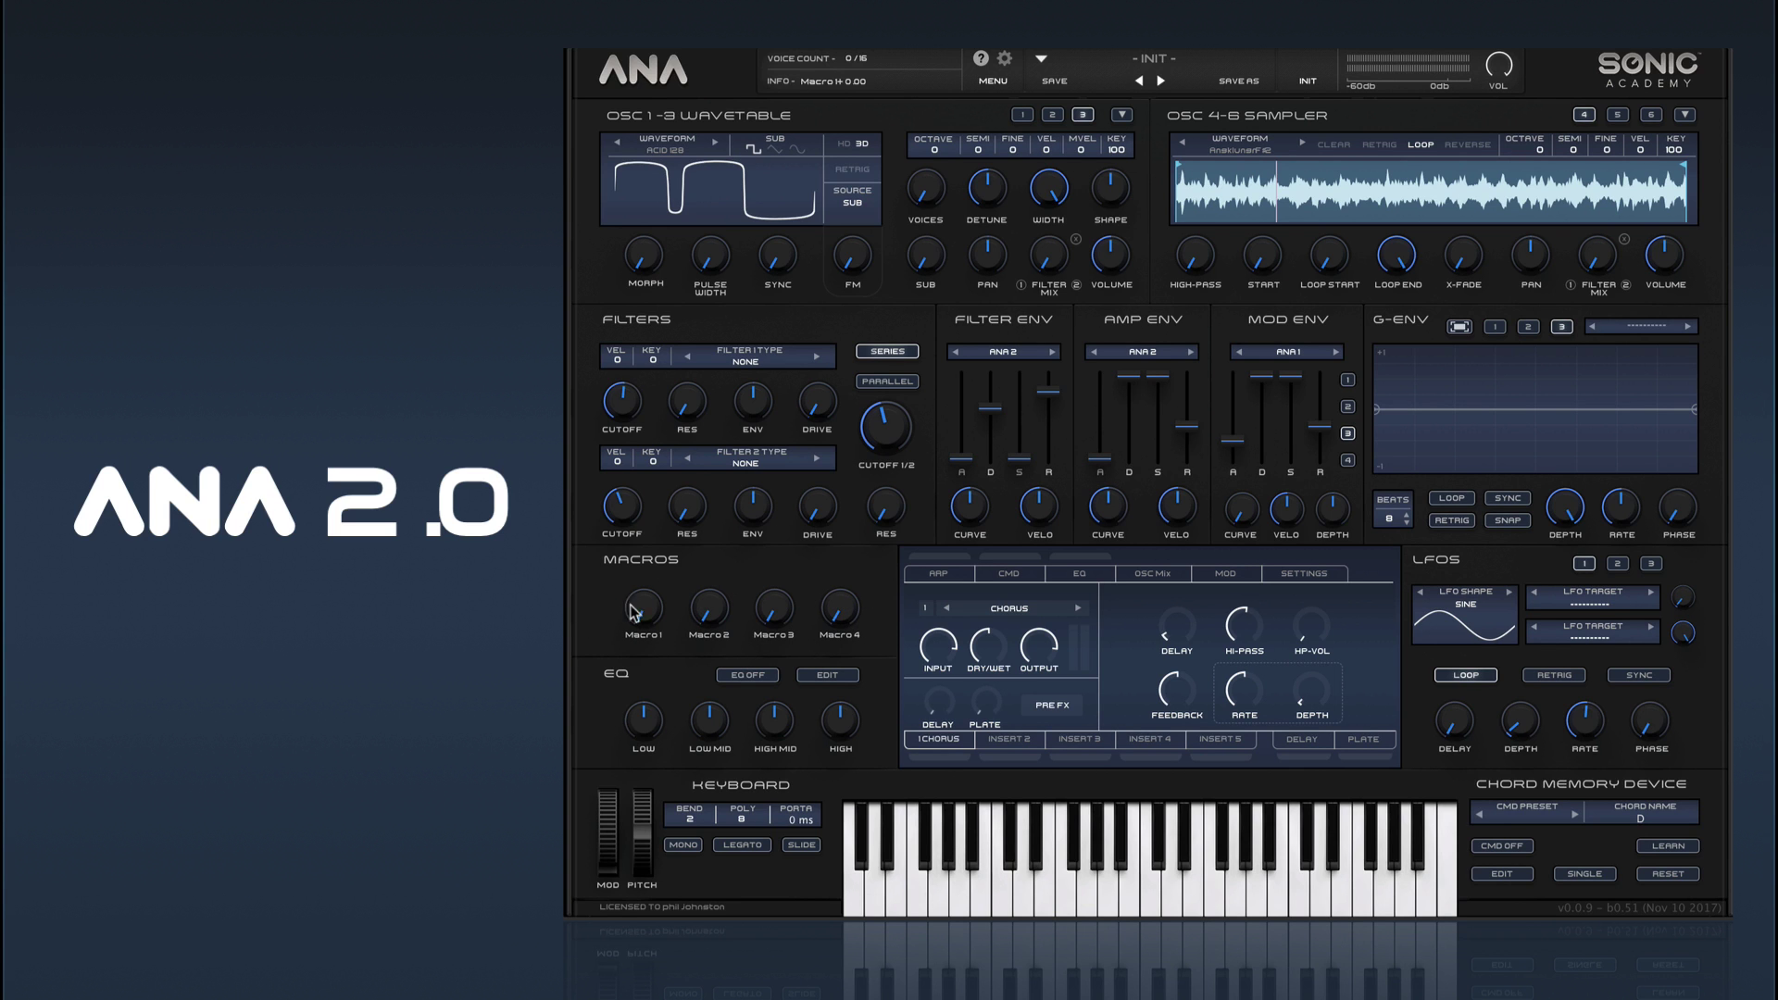
Turn Macro 1 up to 5.68 and cut the low EQ band at 50 Hz to -4.1 dB
left_click_drag(639, 616, 704, 602)
mouse_move(731, 616)
mouse_move(834, 618)
left_click_drag(643, 721, 846, 676)
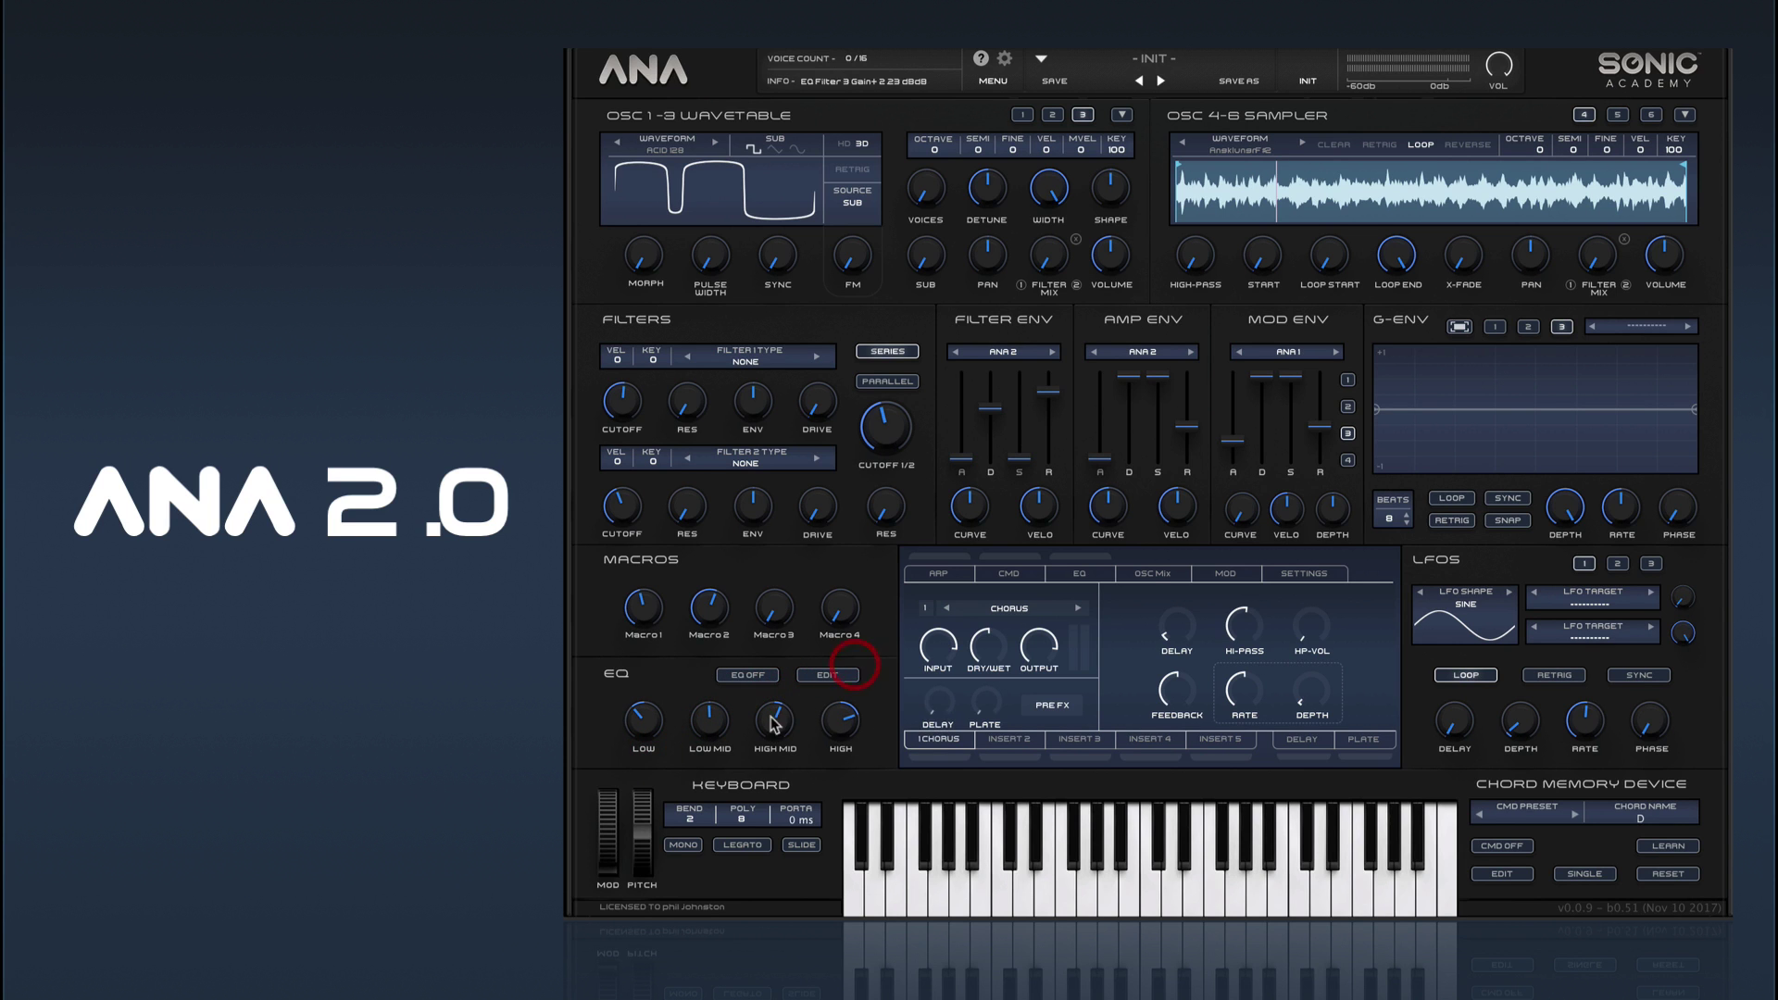
Raise the high-mid EQ band to about -1 dB and review insert slots 1-5
left_click(826, 678)
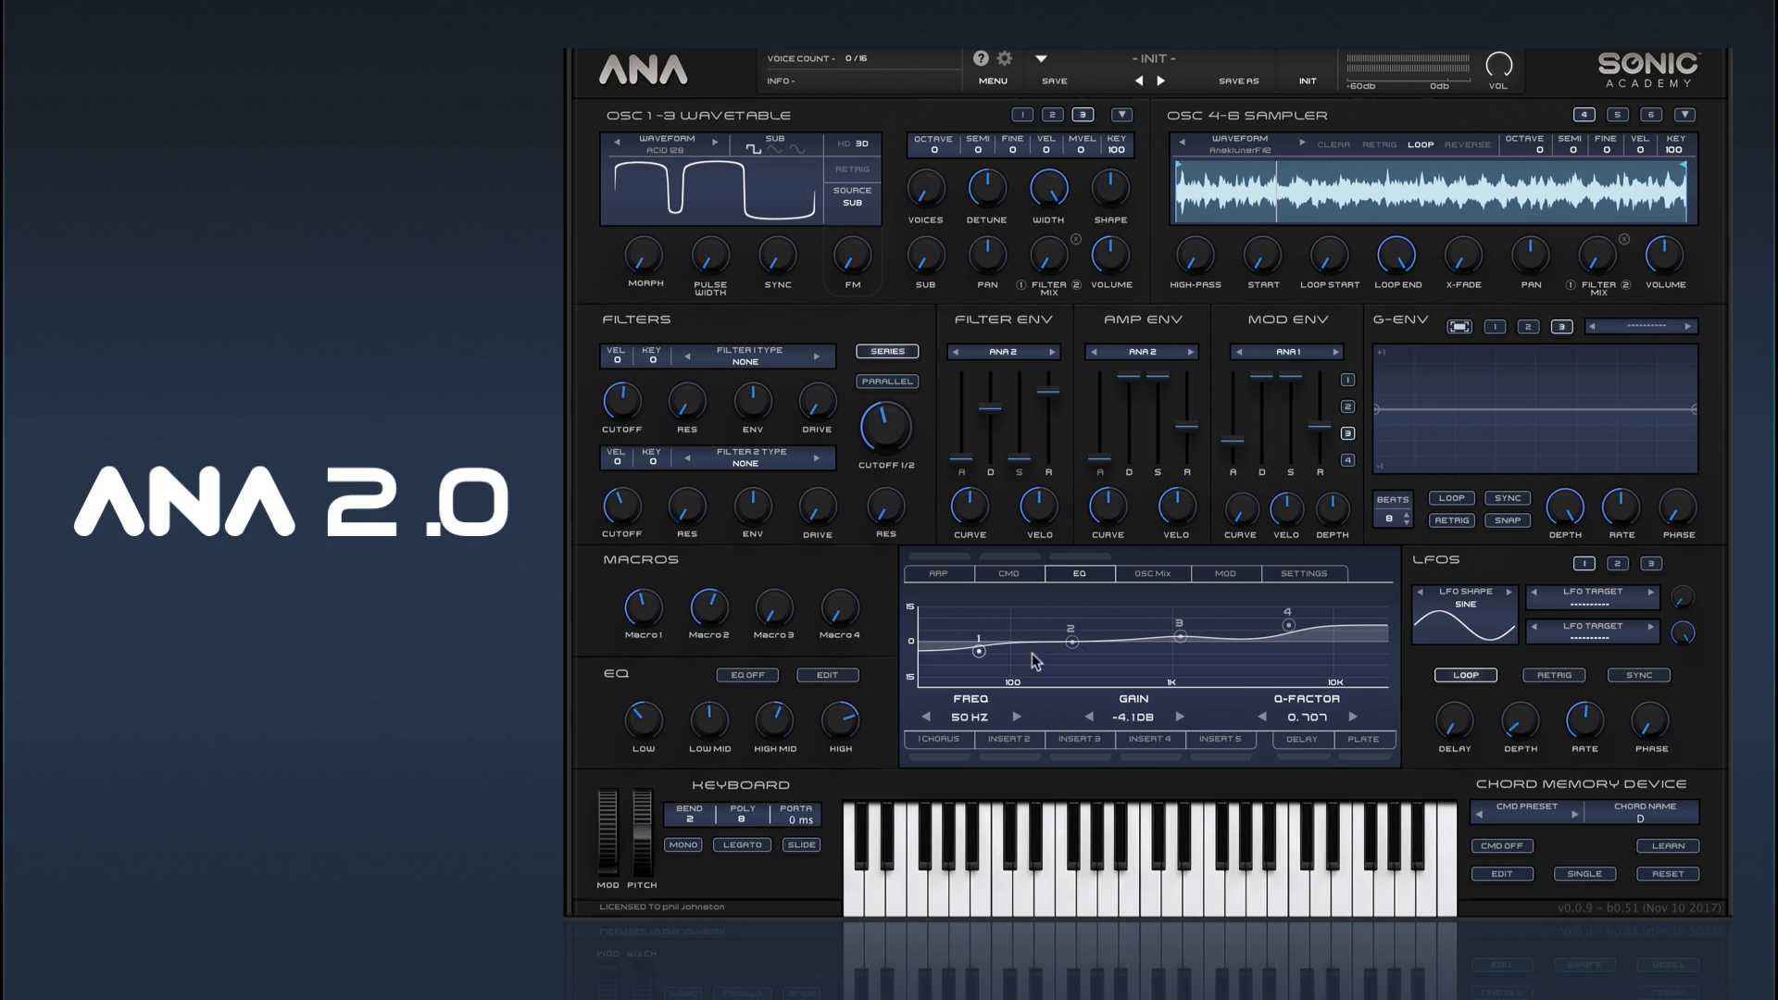
left_click_drag(776, 721, 767, 744)
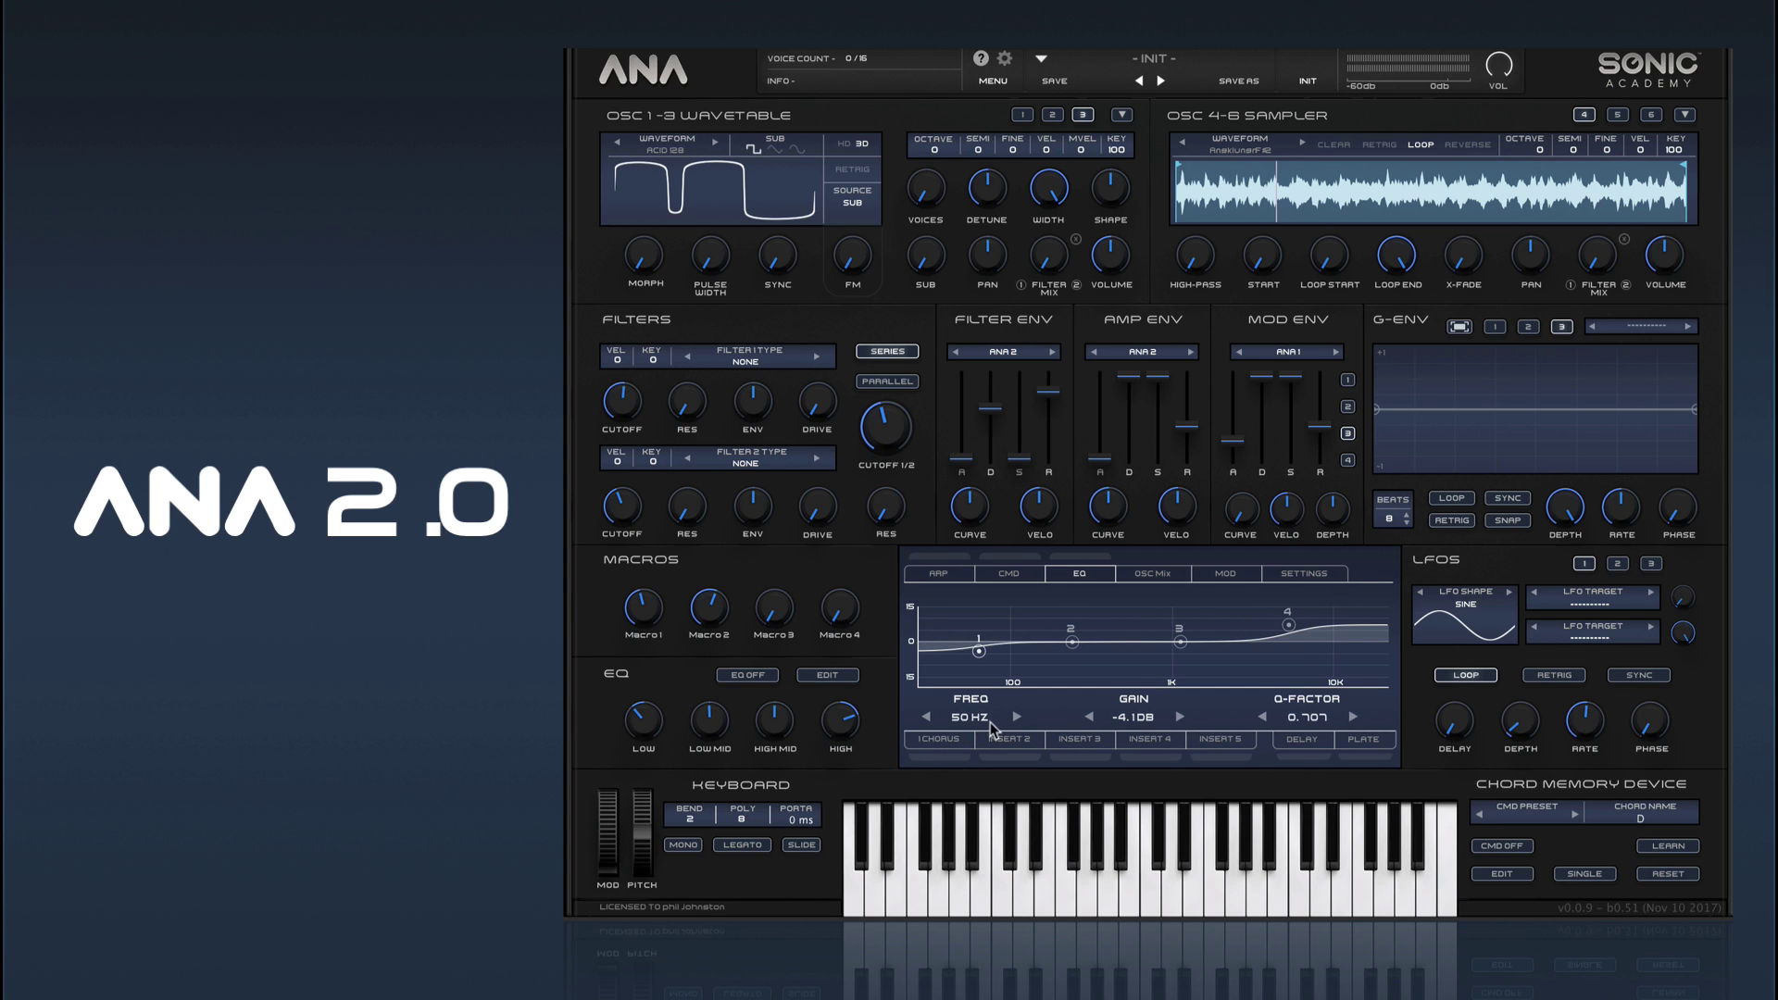
left_click(939, 741)
left_click(1012, 740)
left_click(1079, 739)
left_click(1150, 739)
left_click(1221, 739)
Compare the Delay and Plate reverb send settings, ending on Plate
left_click(1303, 739)
left_click(1380, 739)
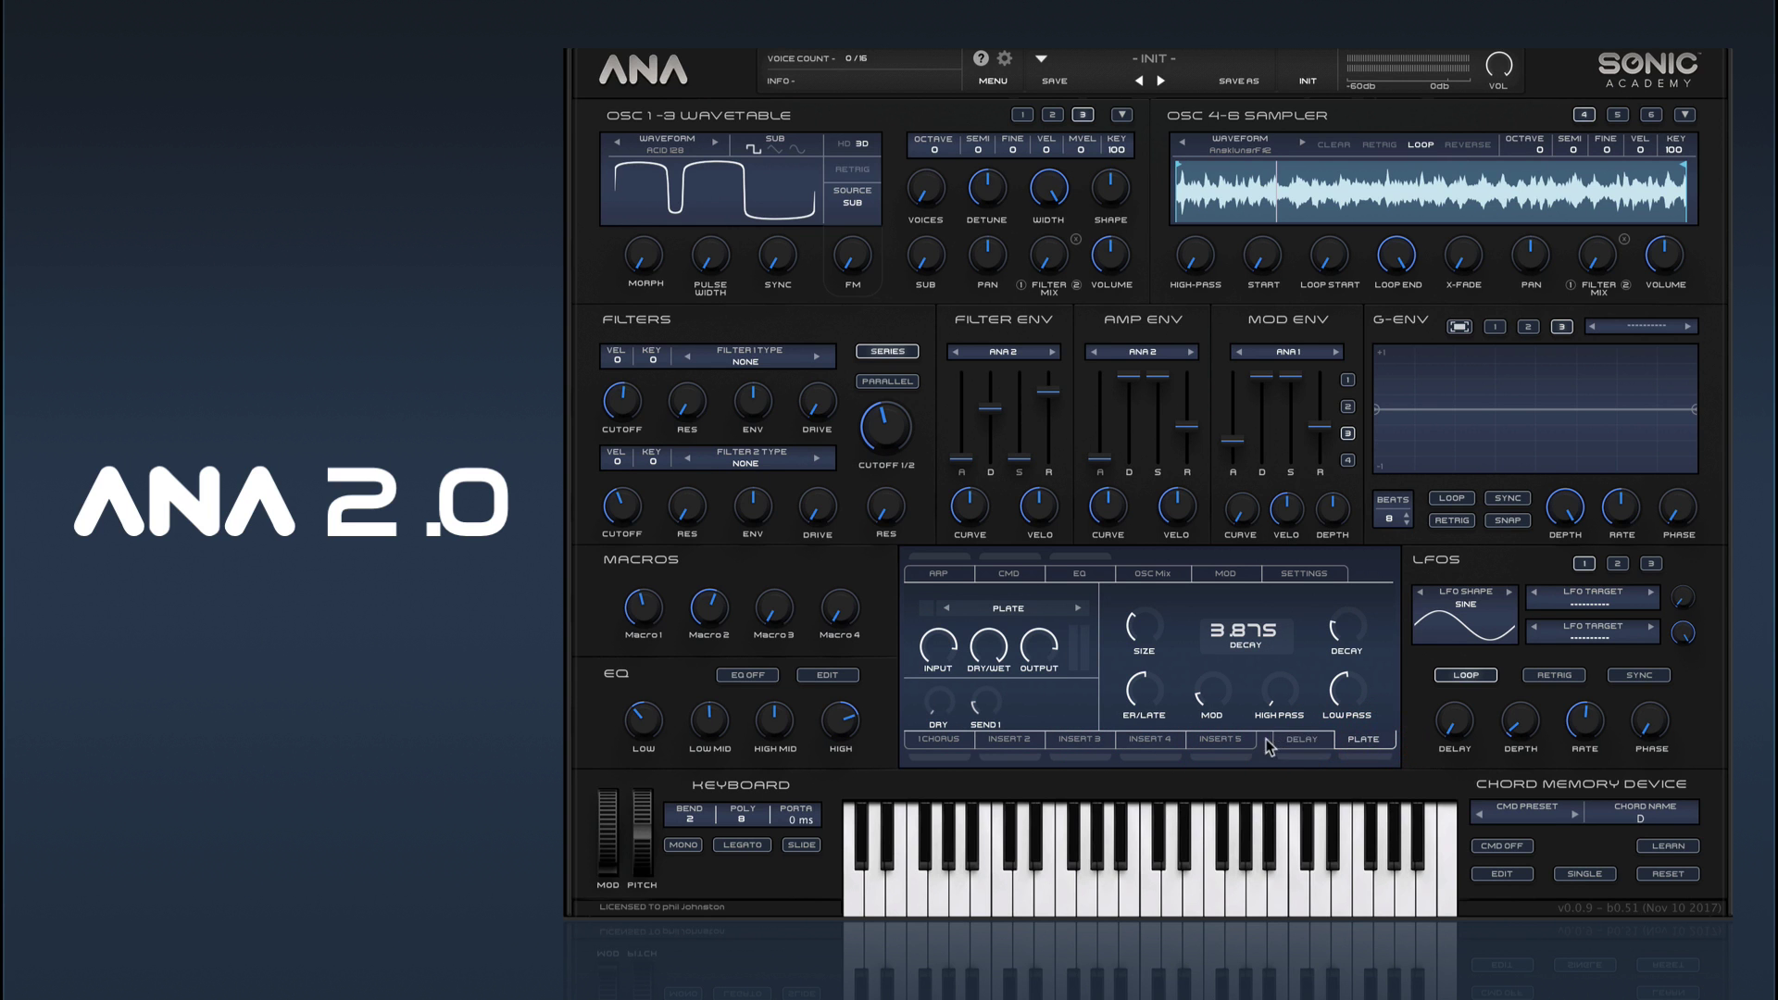
left_click(1300, 741)
left_click(1369, 739)
left_click(1306, 739)
left_click(1377, 743)
left_click(1306, 741)
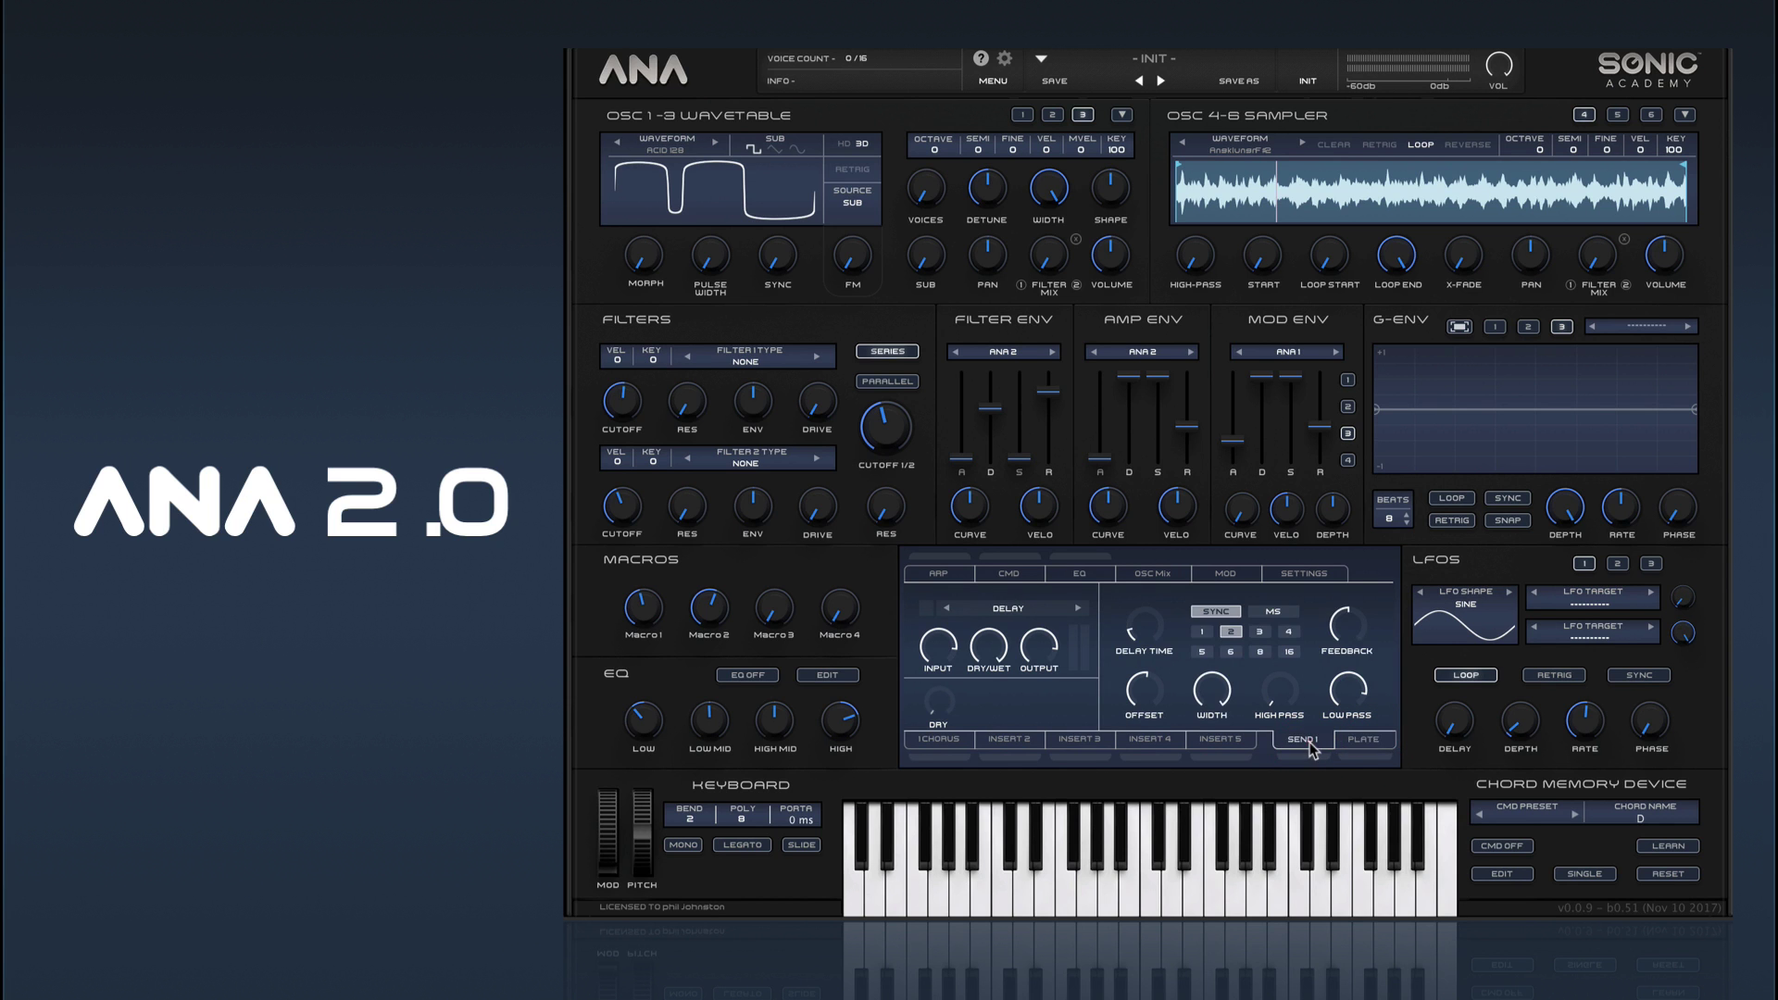
left_click(1380, 741)
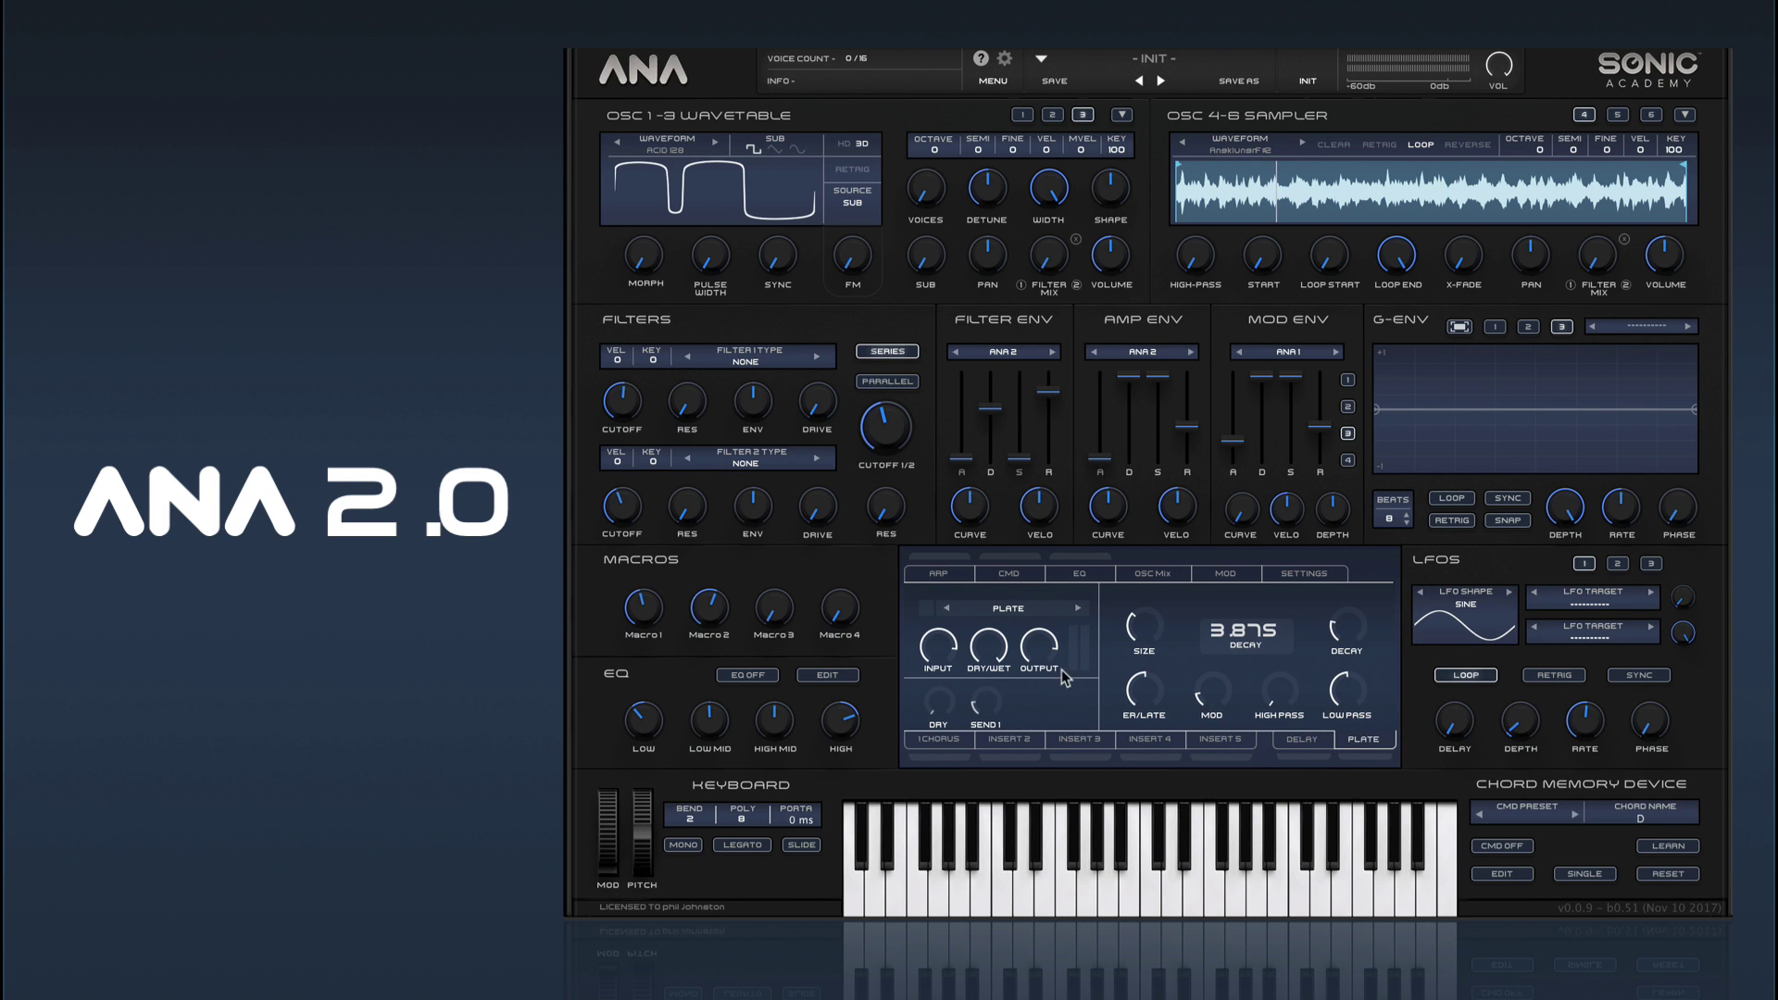
left_click(932, 576)
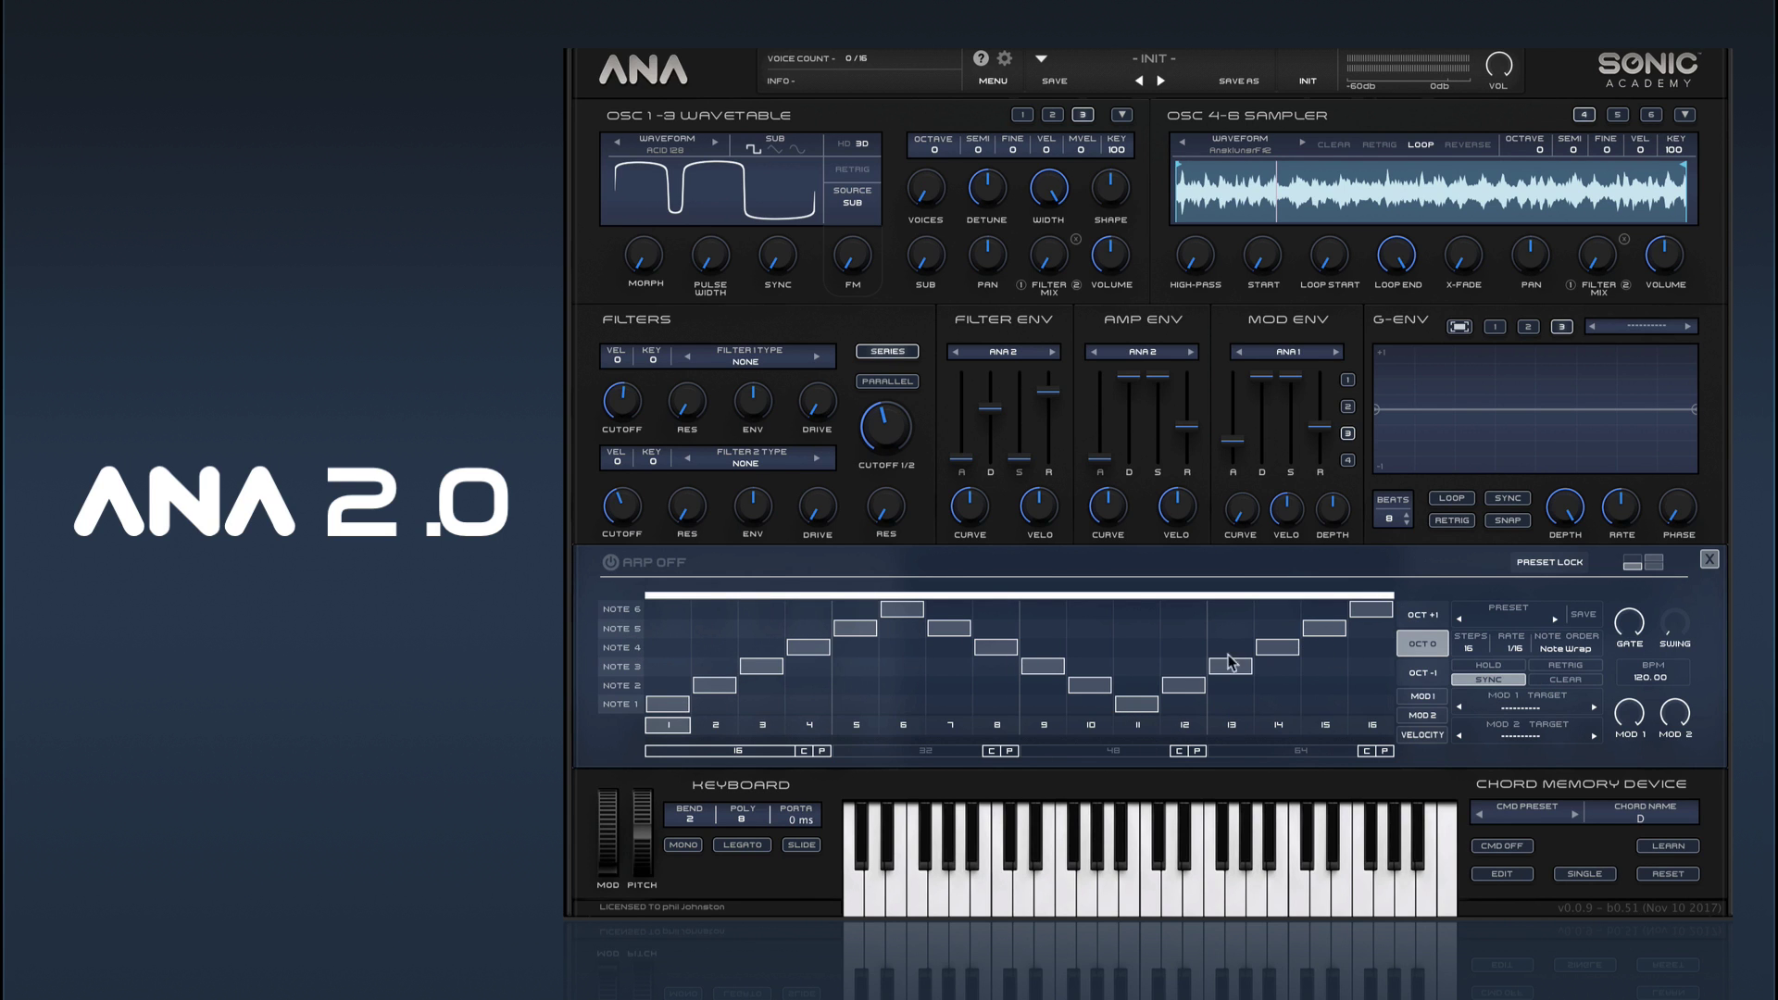
Close the arpeggiator and open the Chord Memory Device editor
left_click(1702, 561)
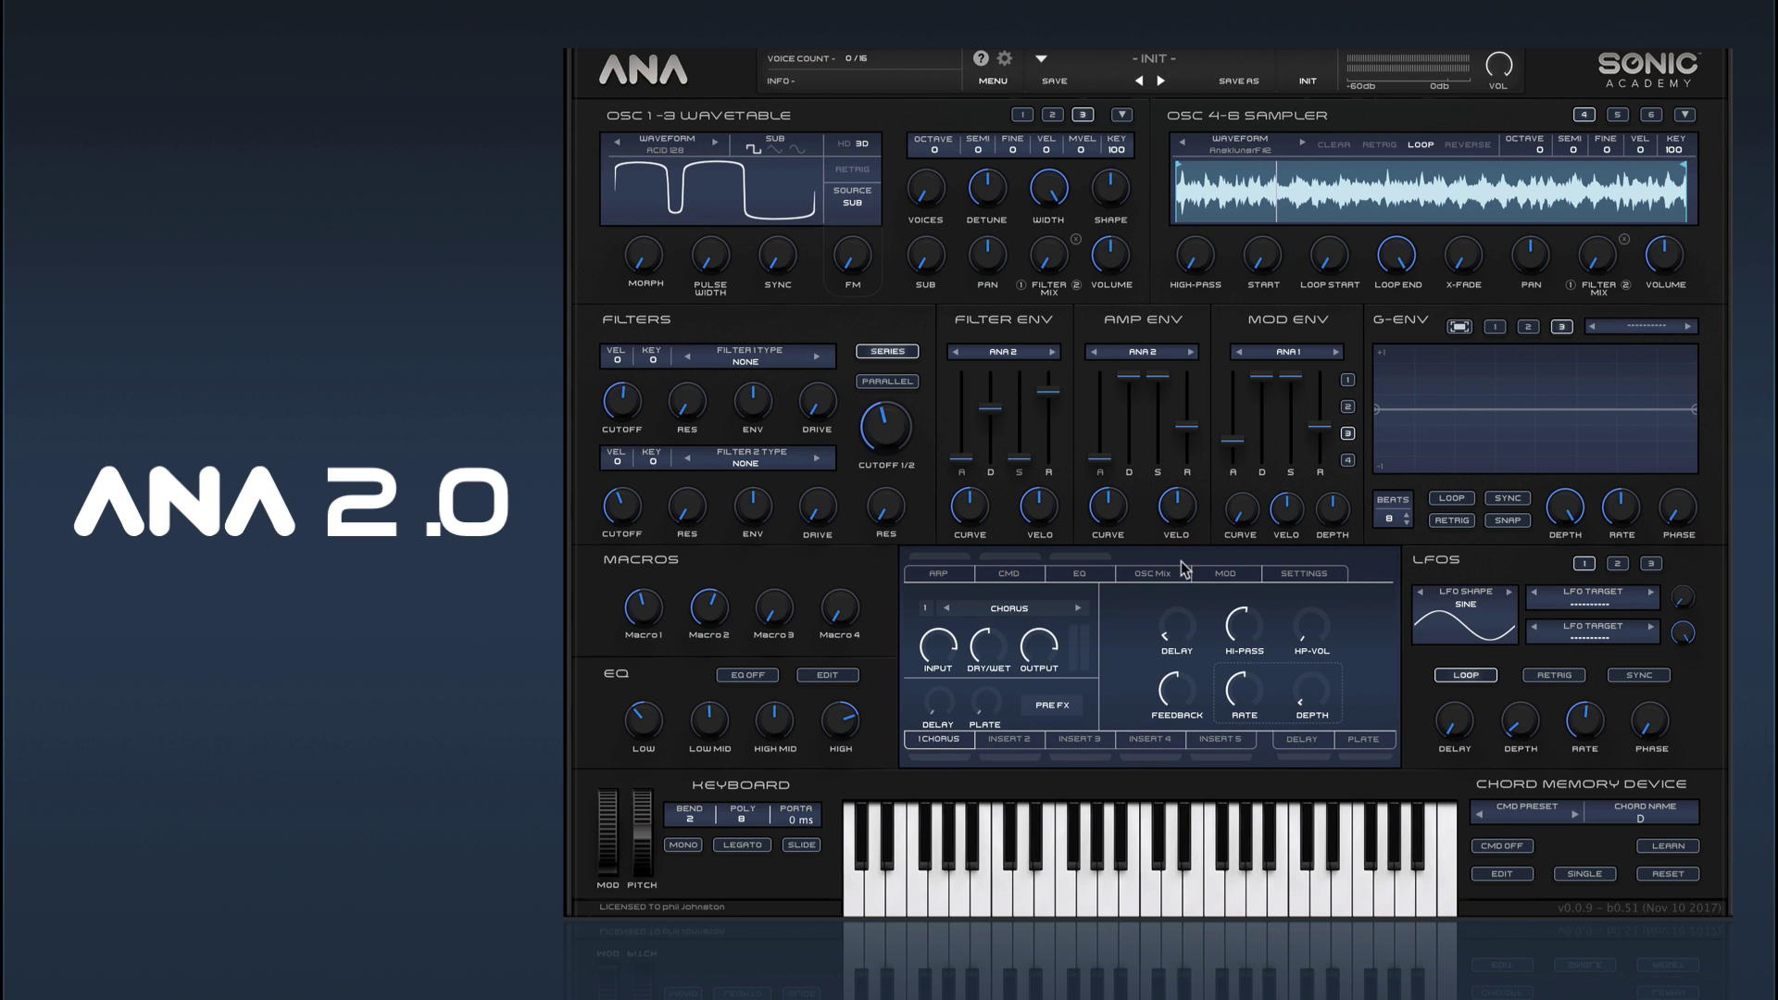
left_click(999, 578)
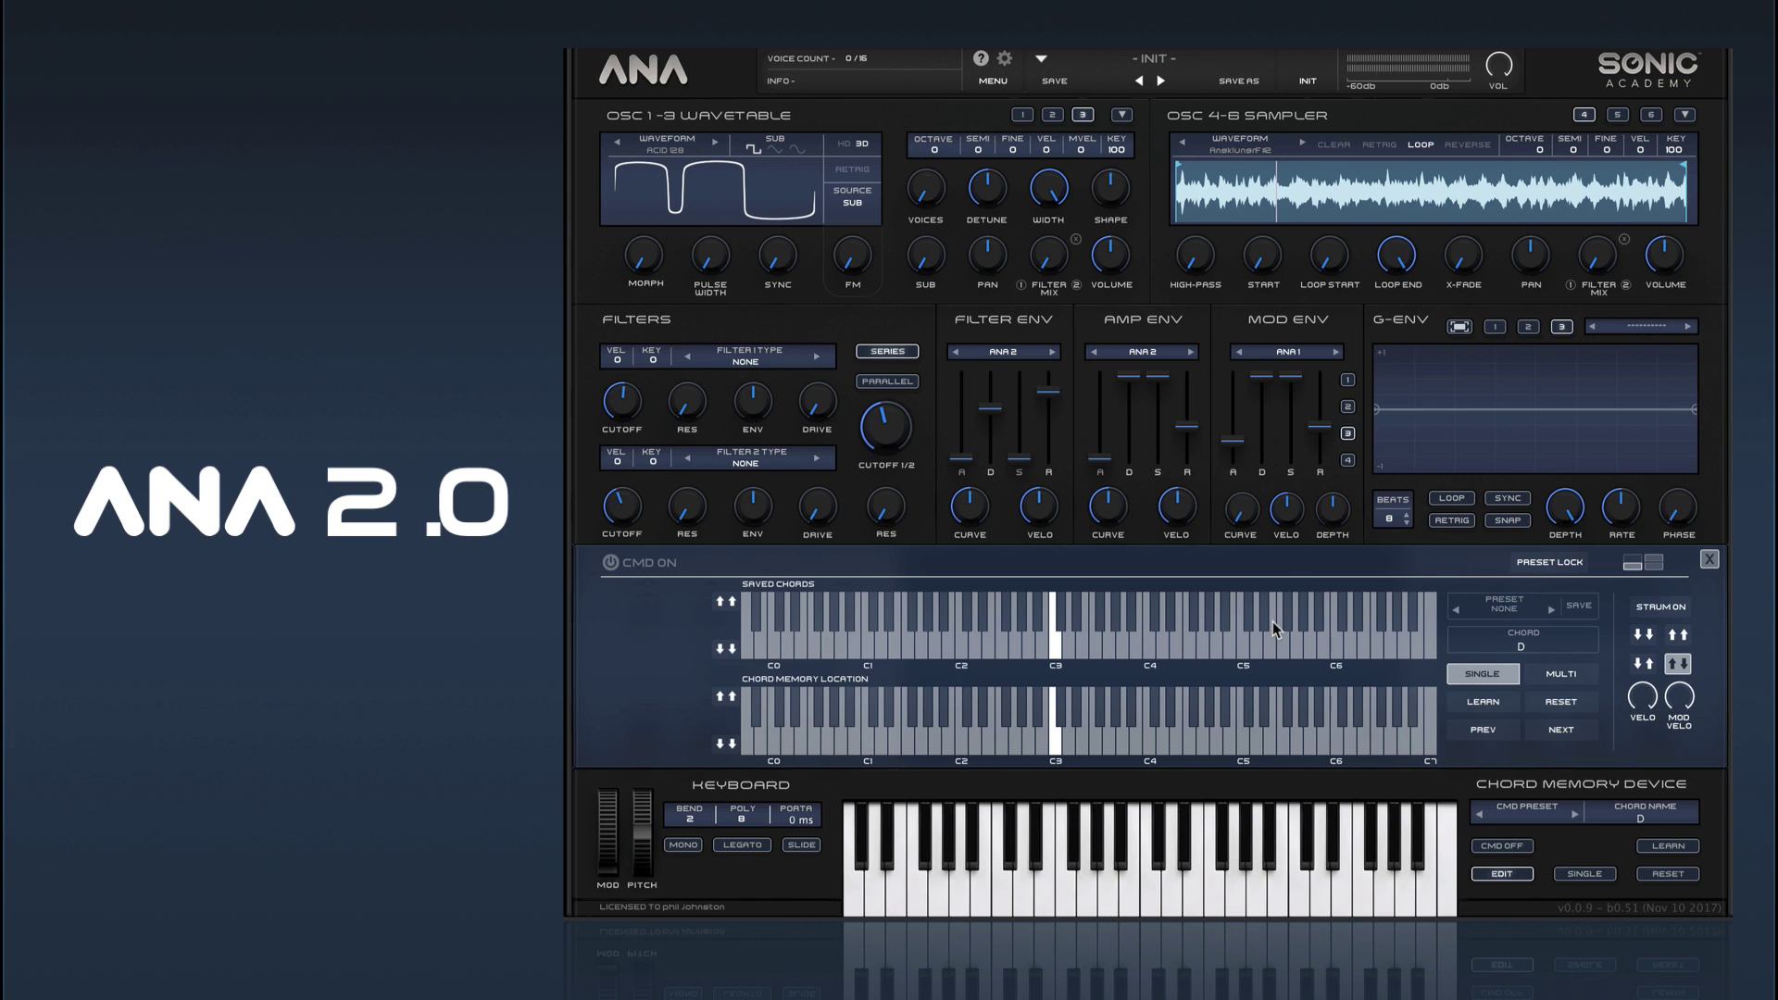
Try building a Cm7 chord (C2, D#2, G2, A#2) on the chord memory keyboard
left_click(1477, 676)
left_click(1477, 677)
left_click(948, 646)
left_click(950, 645)
left_click(961, 645)
left_click(981, 621)
left_click(1016, 645)
left_click(1038, 621)
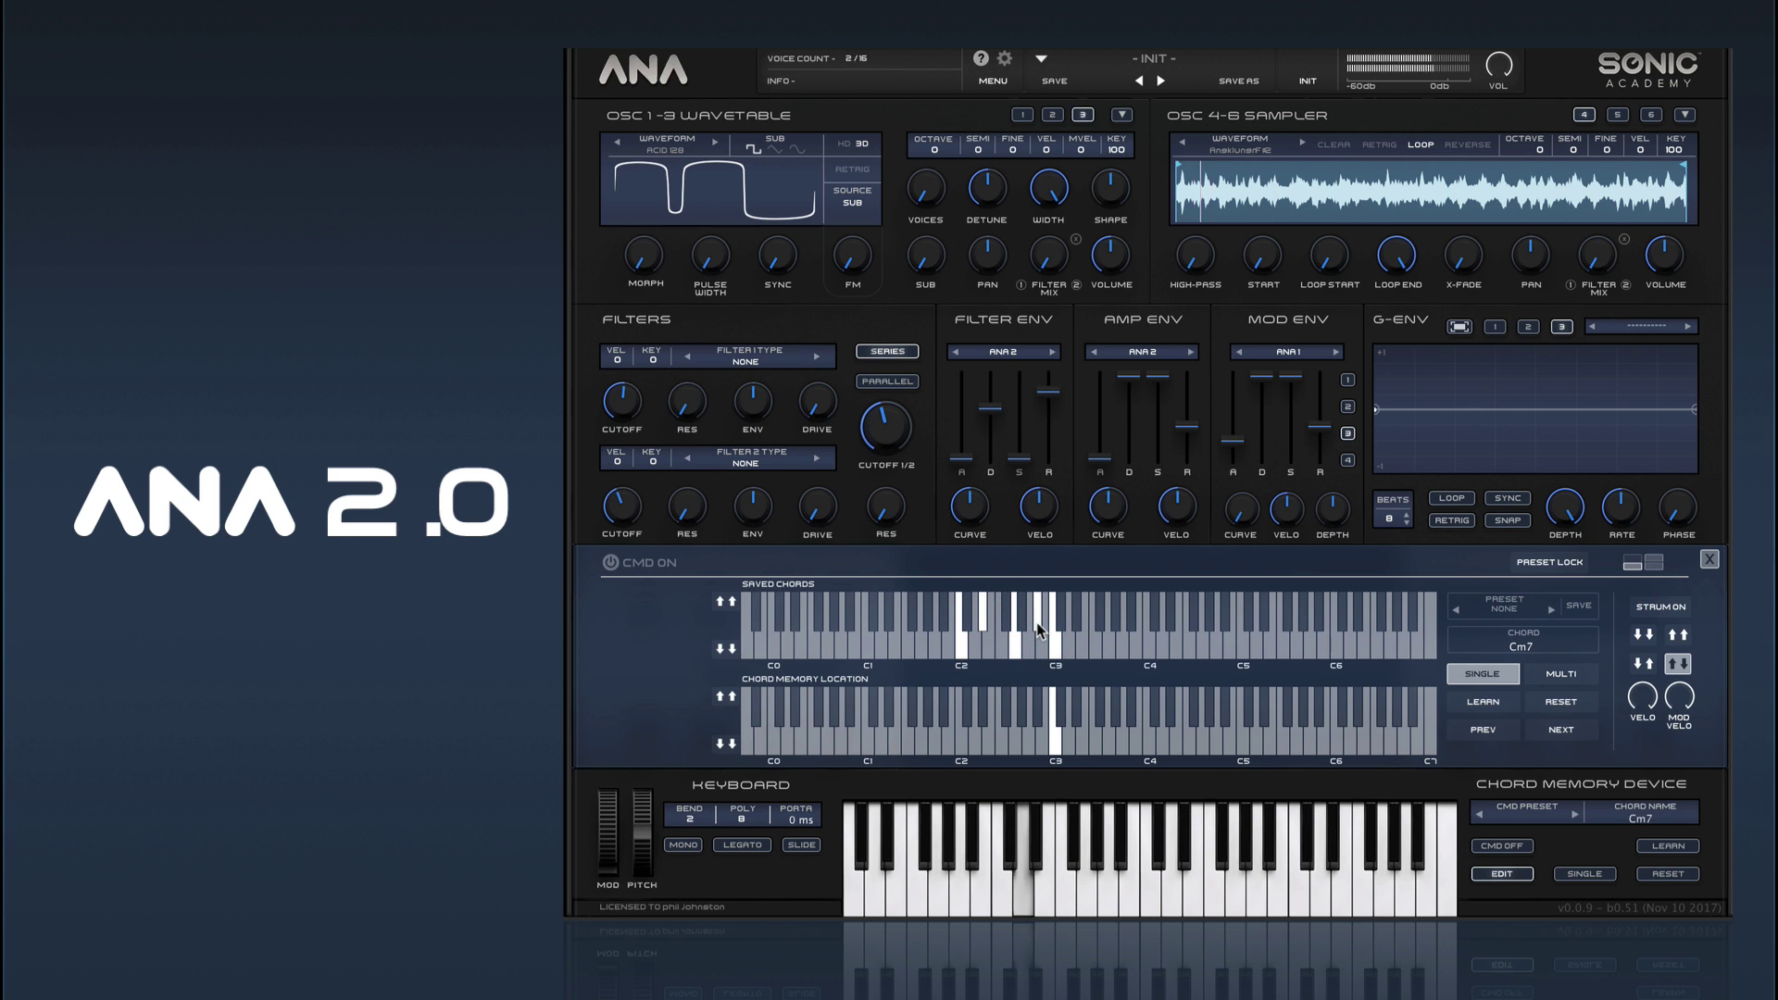
Turn the chord memory device on, set its location to C3, and keep it in Multi mode
left_click(611, 563)
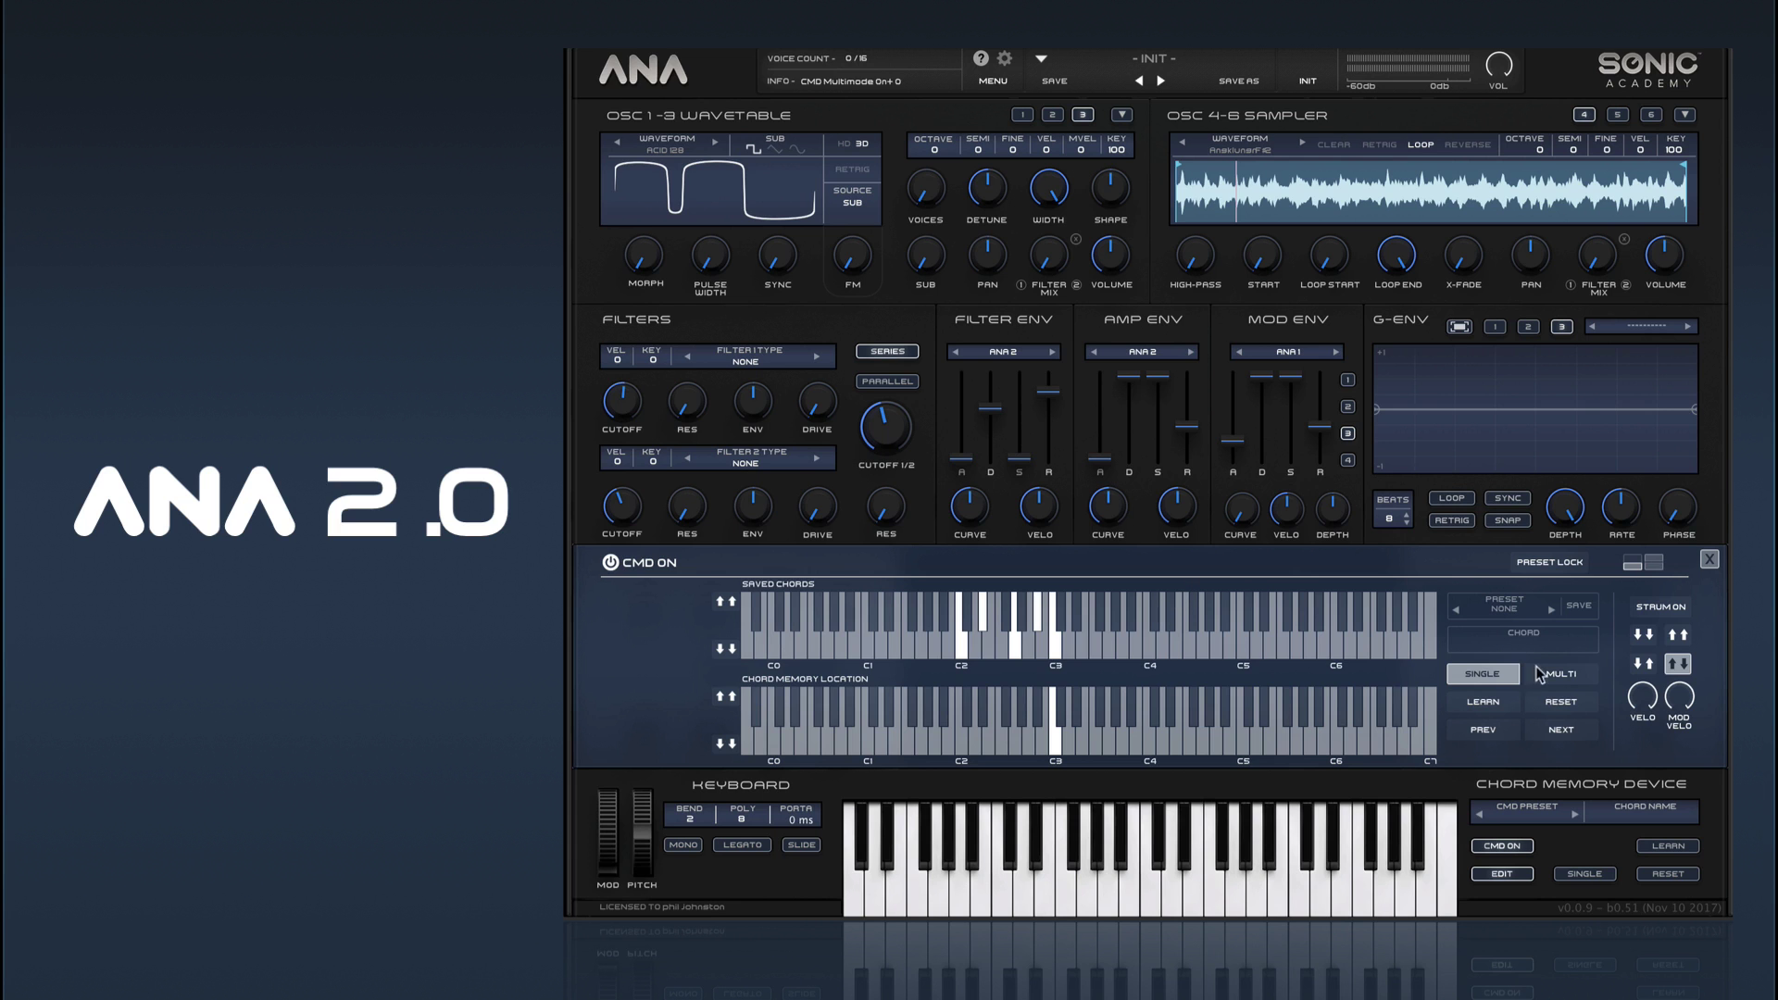
left_click(1582, 679)
left_click(1054, 741)
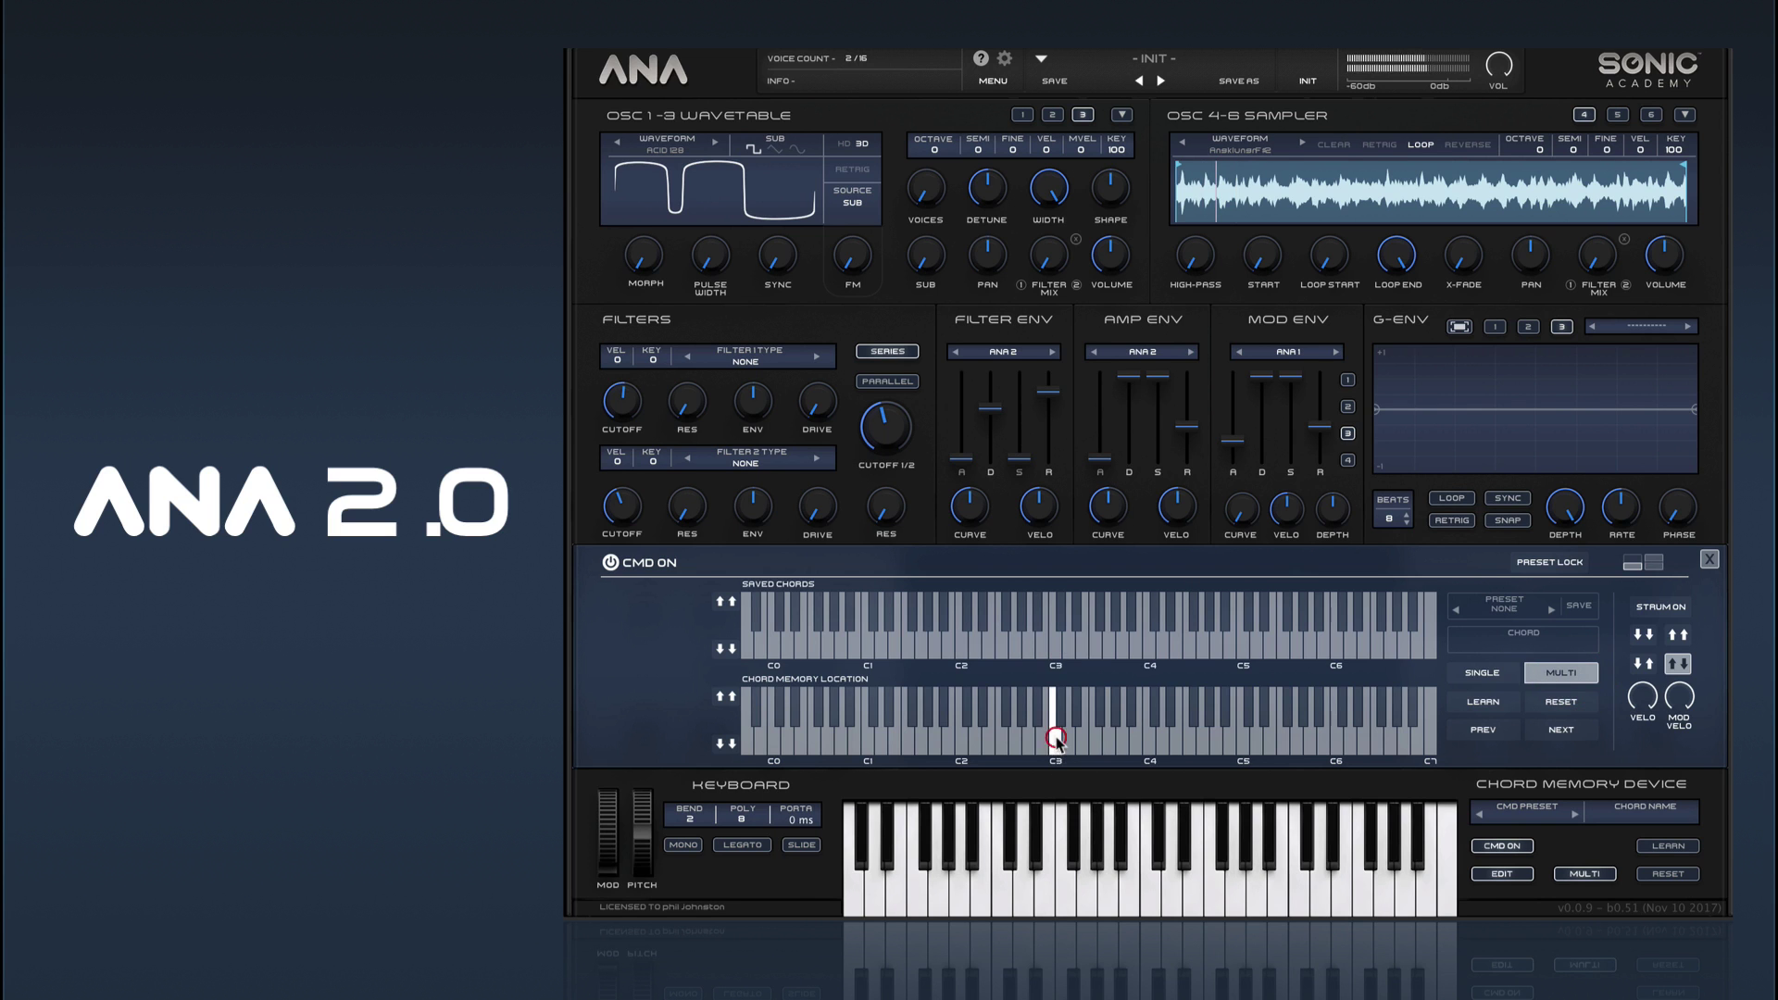
left_click(1483, 675)
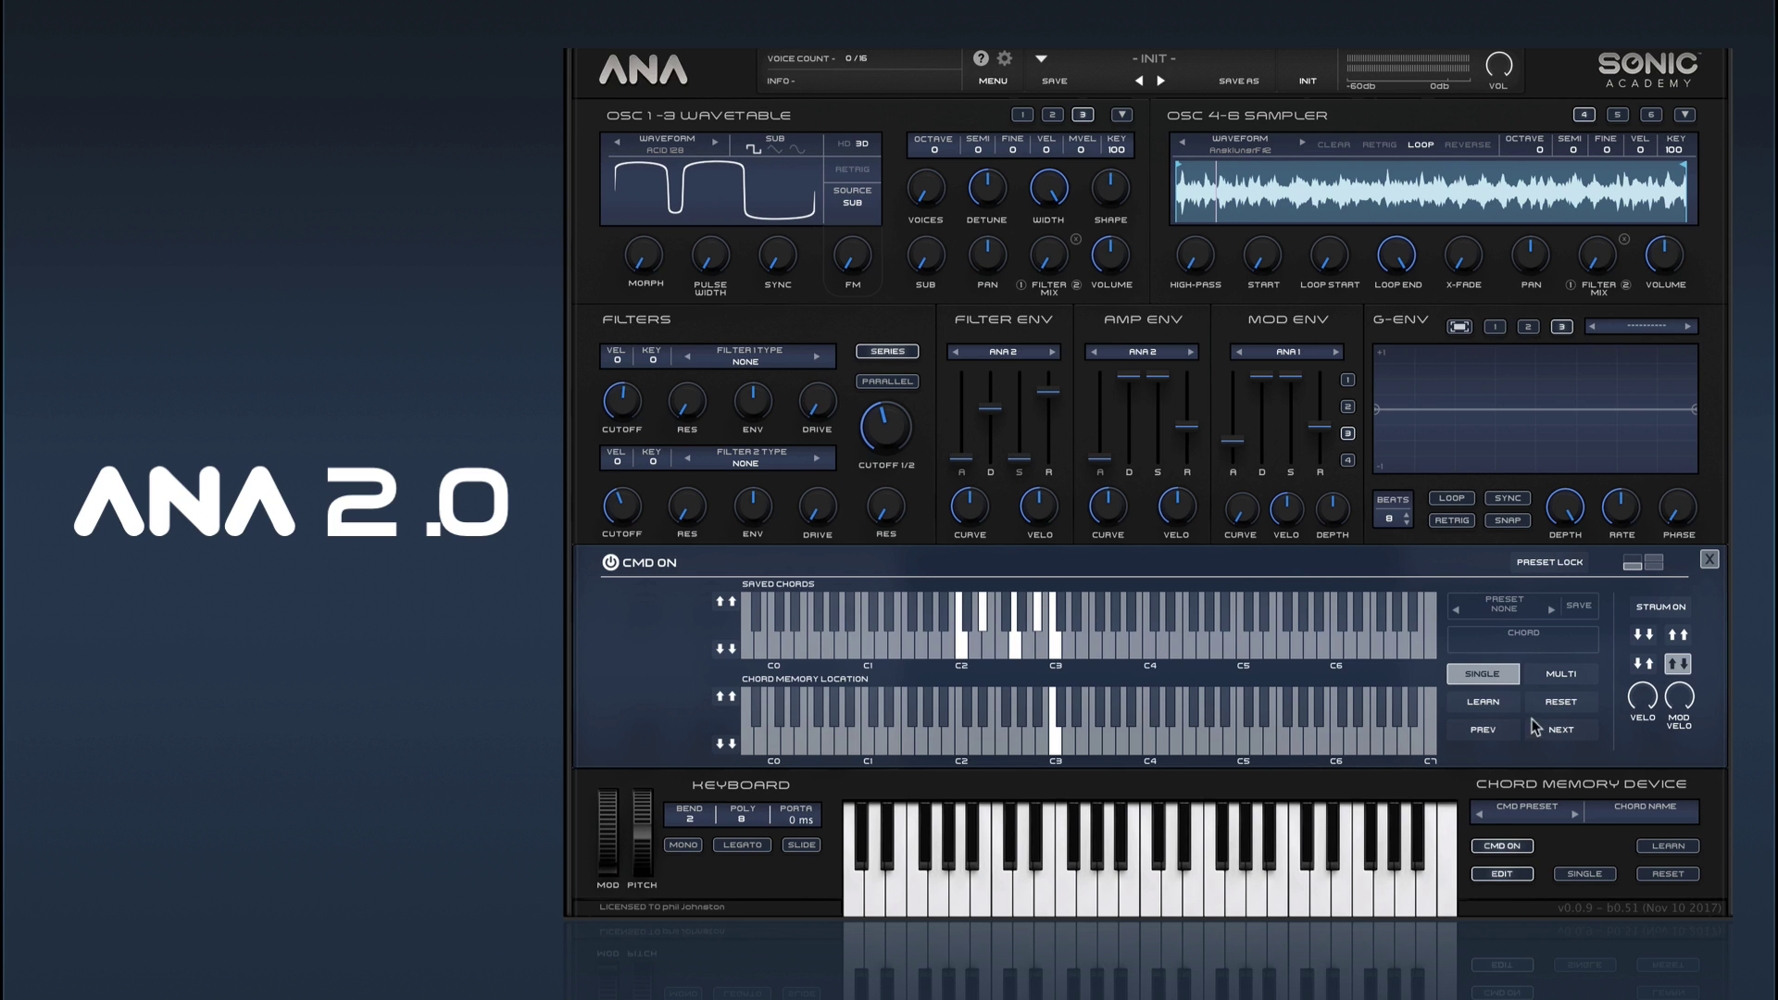
left_click(1564, 704)
left_click(1561, 673)
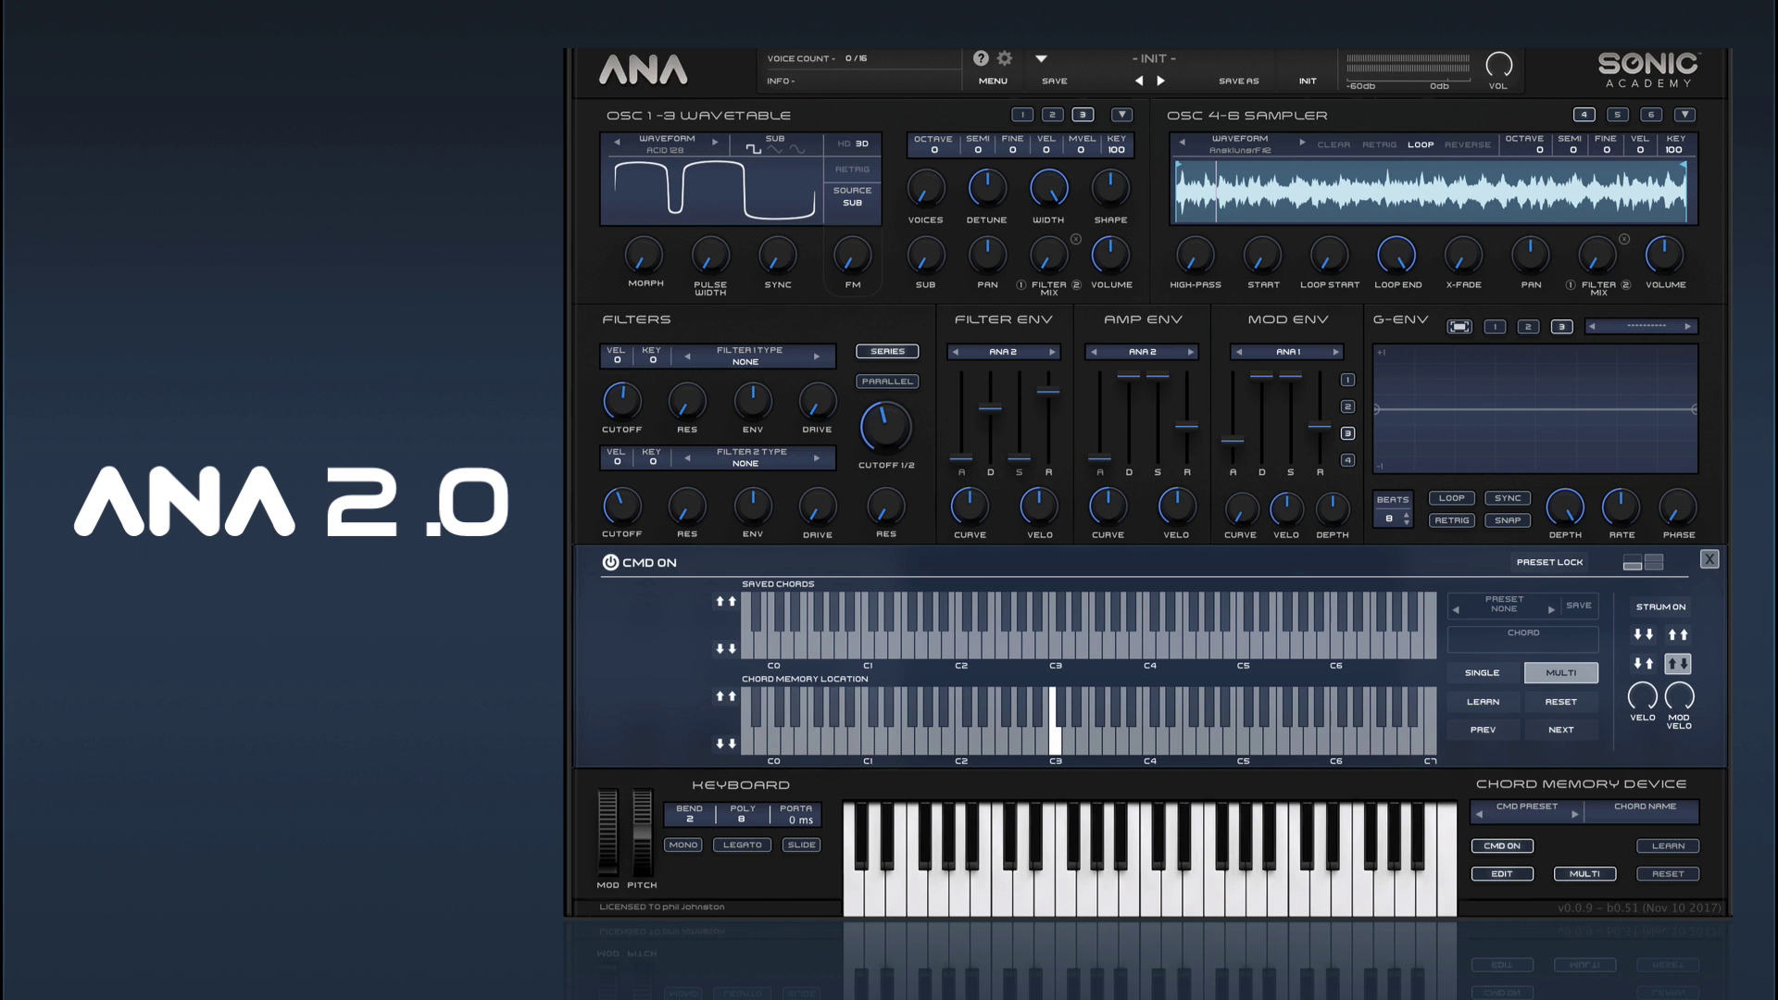
Close the chord editor and check the EQ and OSC Mix levels, leaving oscillator 1's mix unchanged
left_click(1710, 559)
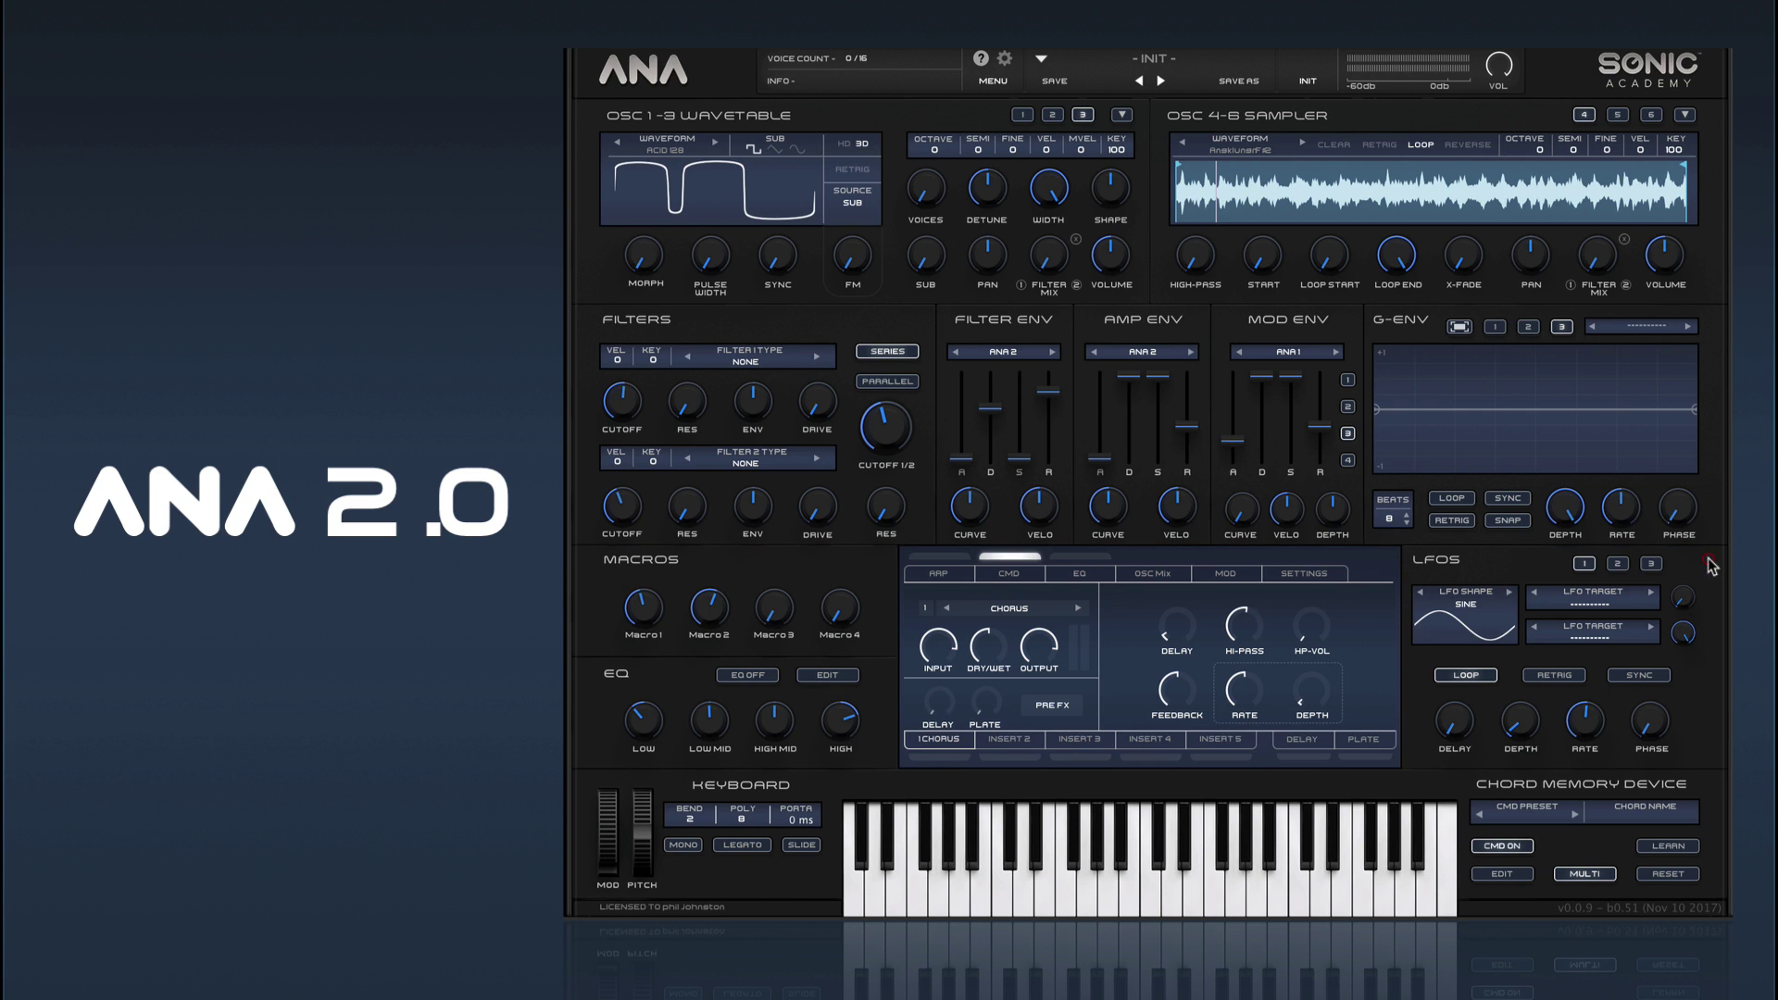
left_click(1089, 577)
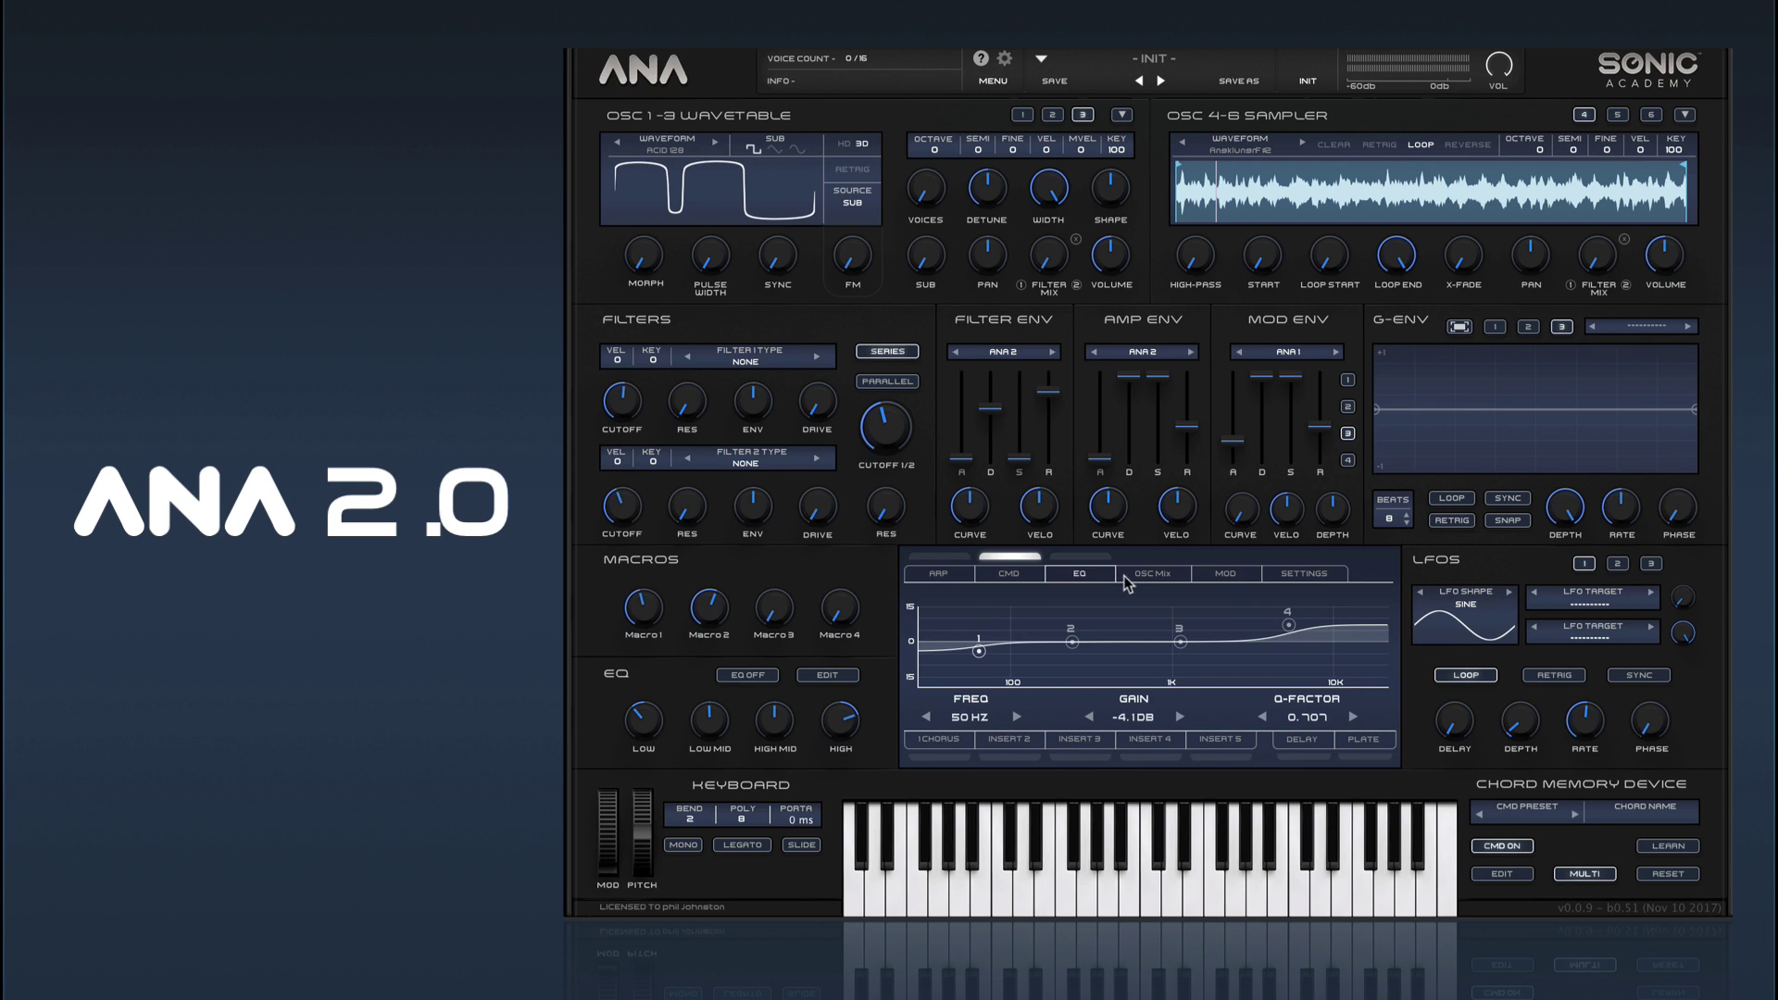
left_click(1153, 575)
mouse_move(973, 654)
left_click_drag(972, 654, 1042, 647)
Show oscillator 1's wavetable controls and open the Macro and Mod Matrix editor
left_click(1022, 115)
mouse_move(1046, 660)
left_click(1222, 574)
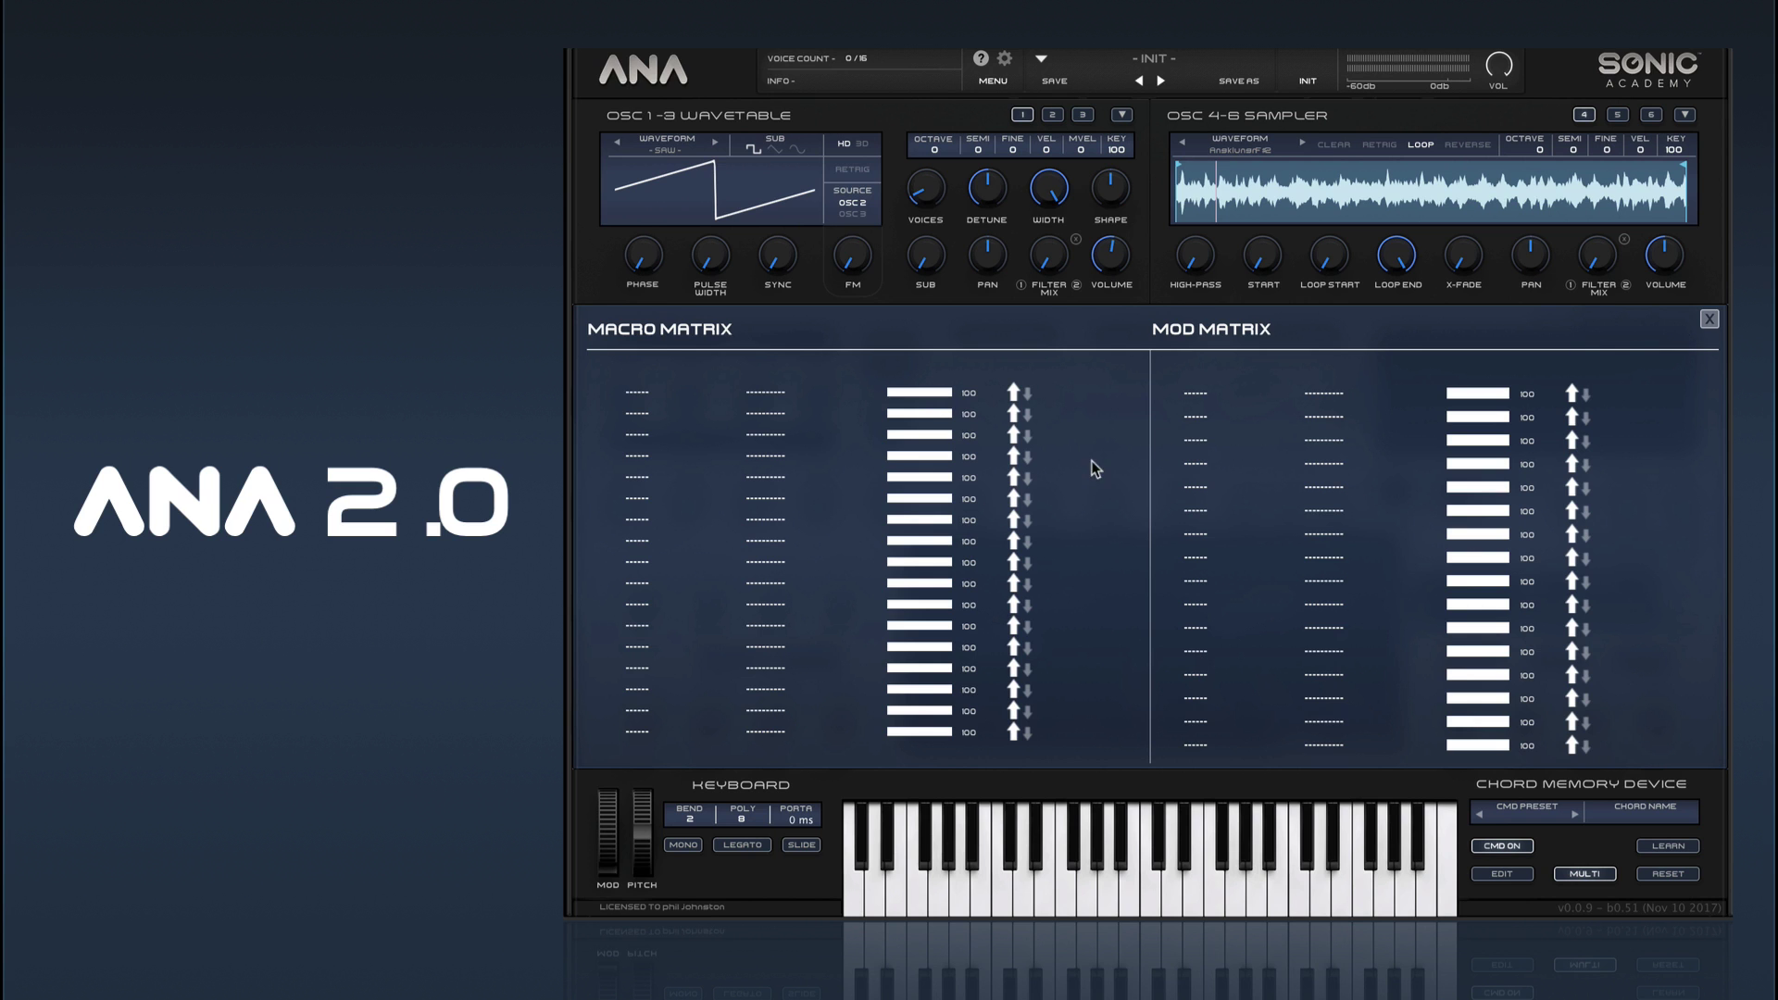
Close the matrix, try the Default skin, switch back to Black, and close Settings
left_click(1709, 319)
left_click(1306, 574)
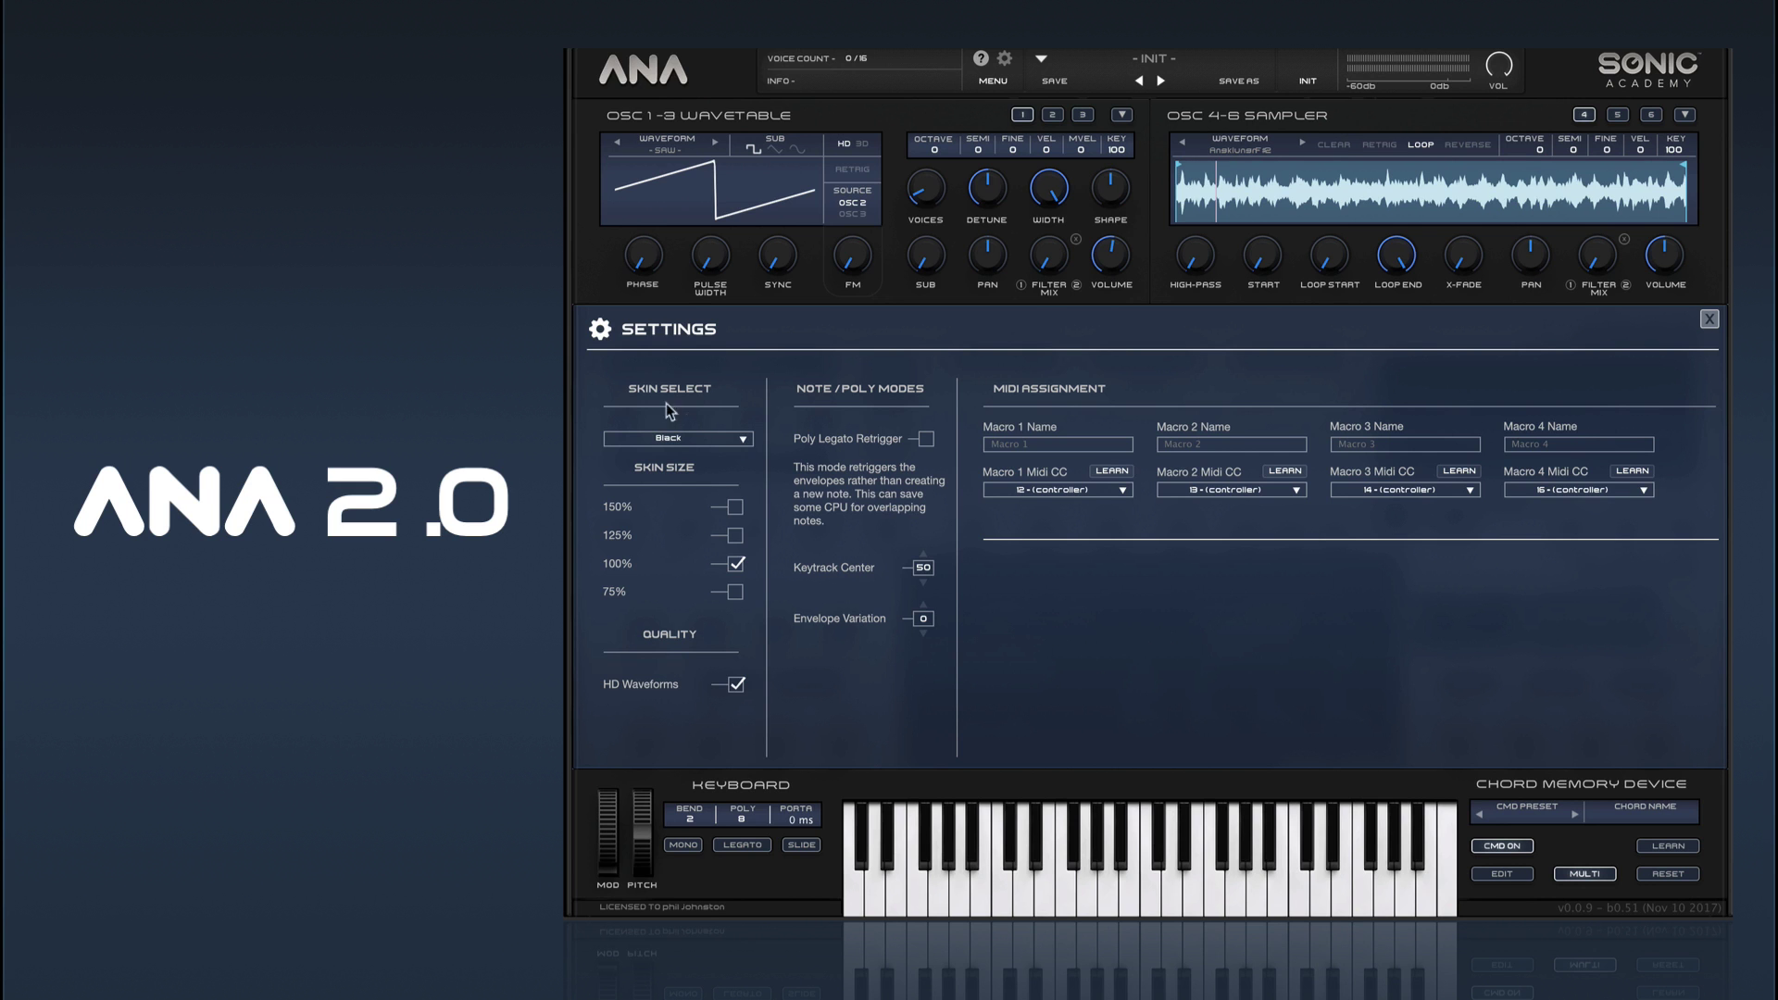
left_click(741, 439)
left_click(662, 470)
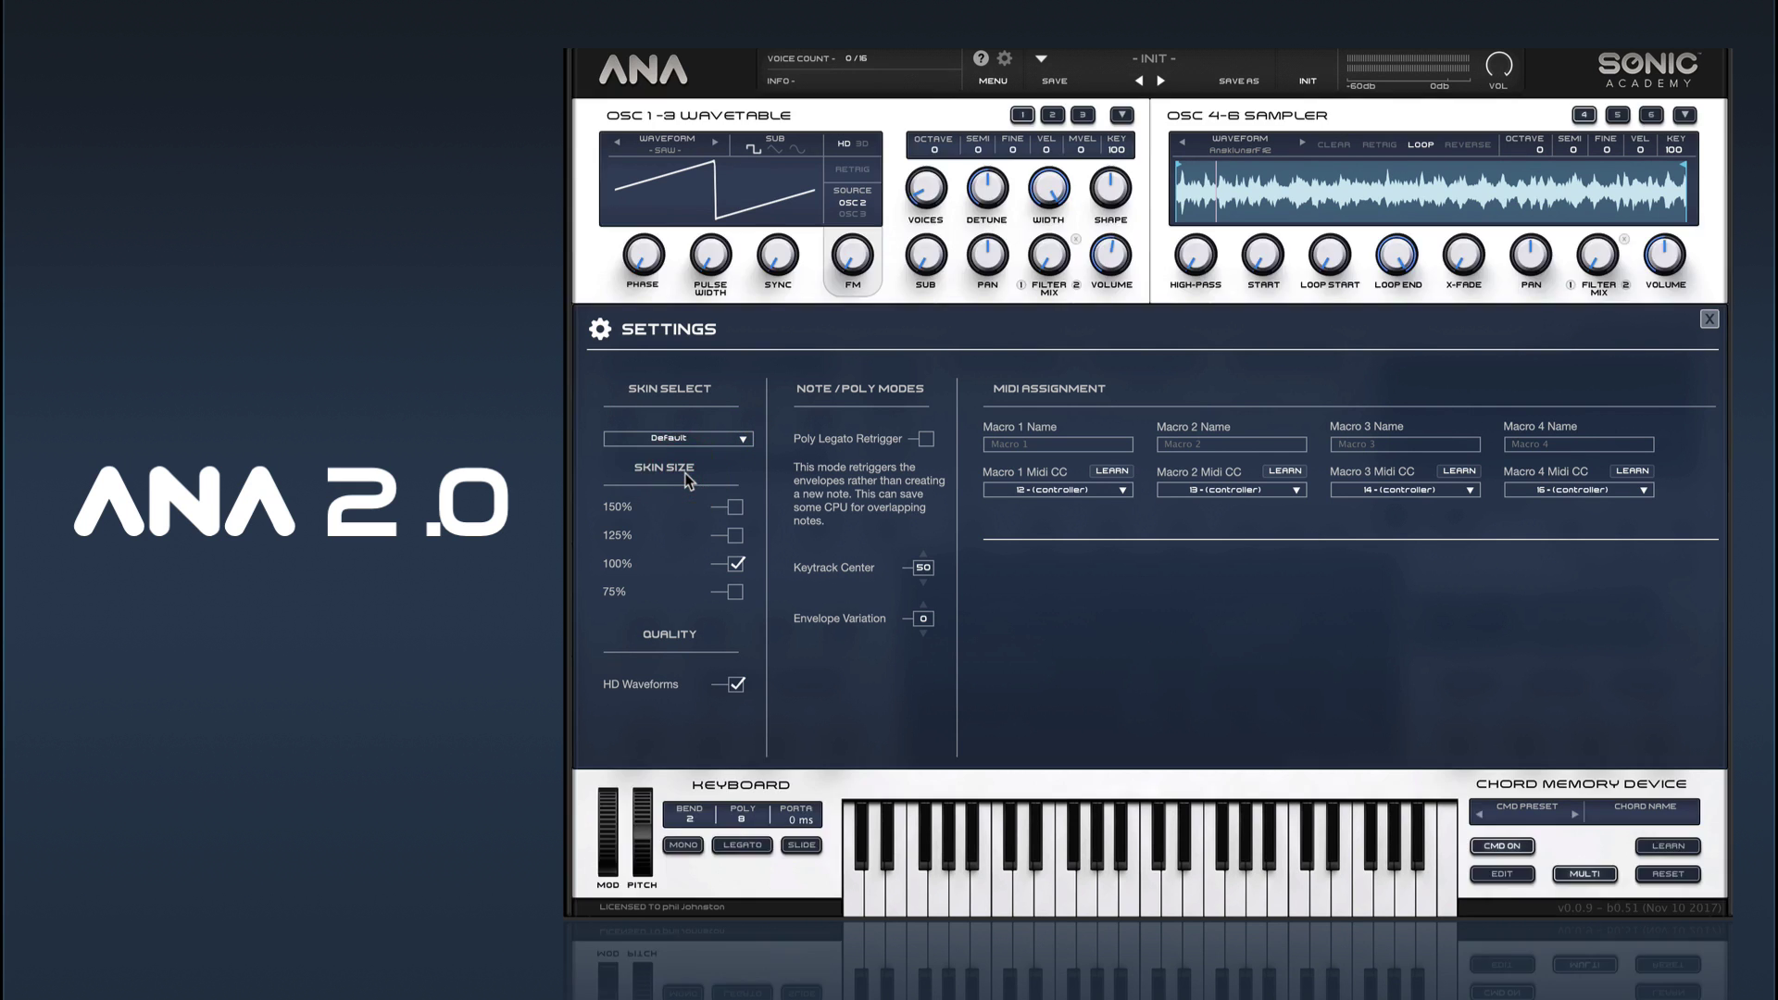
left_click(690, 441)
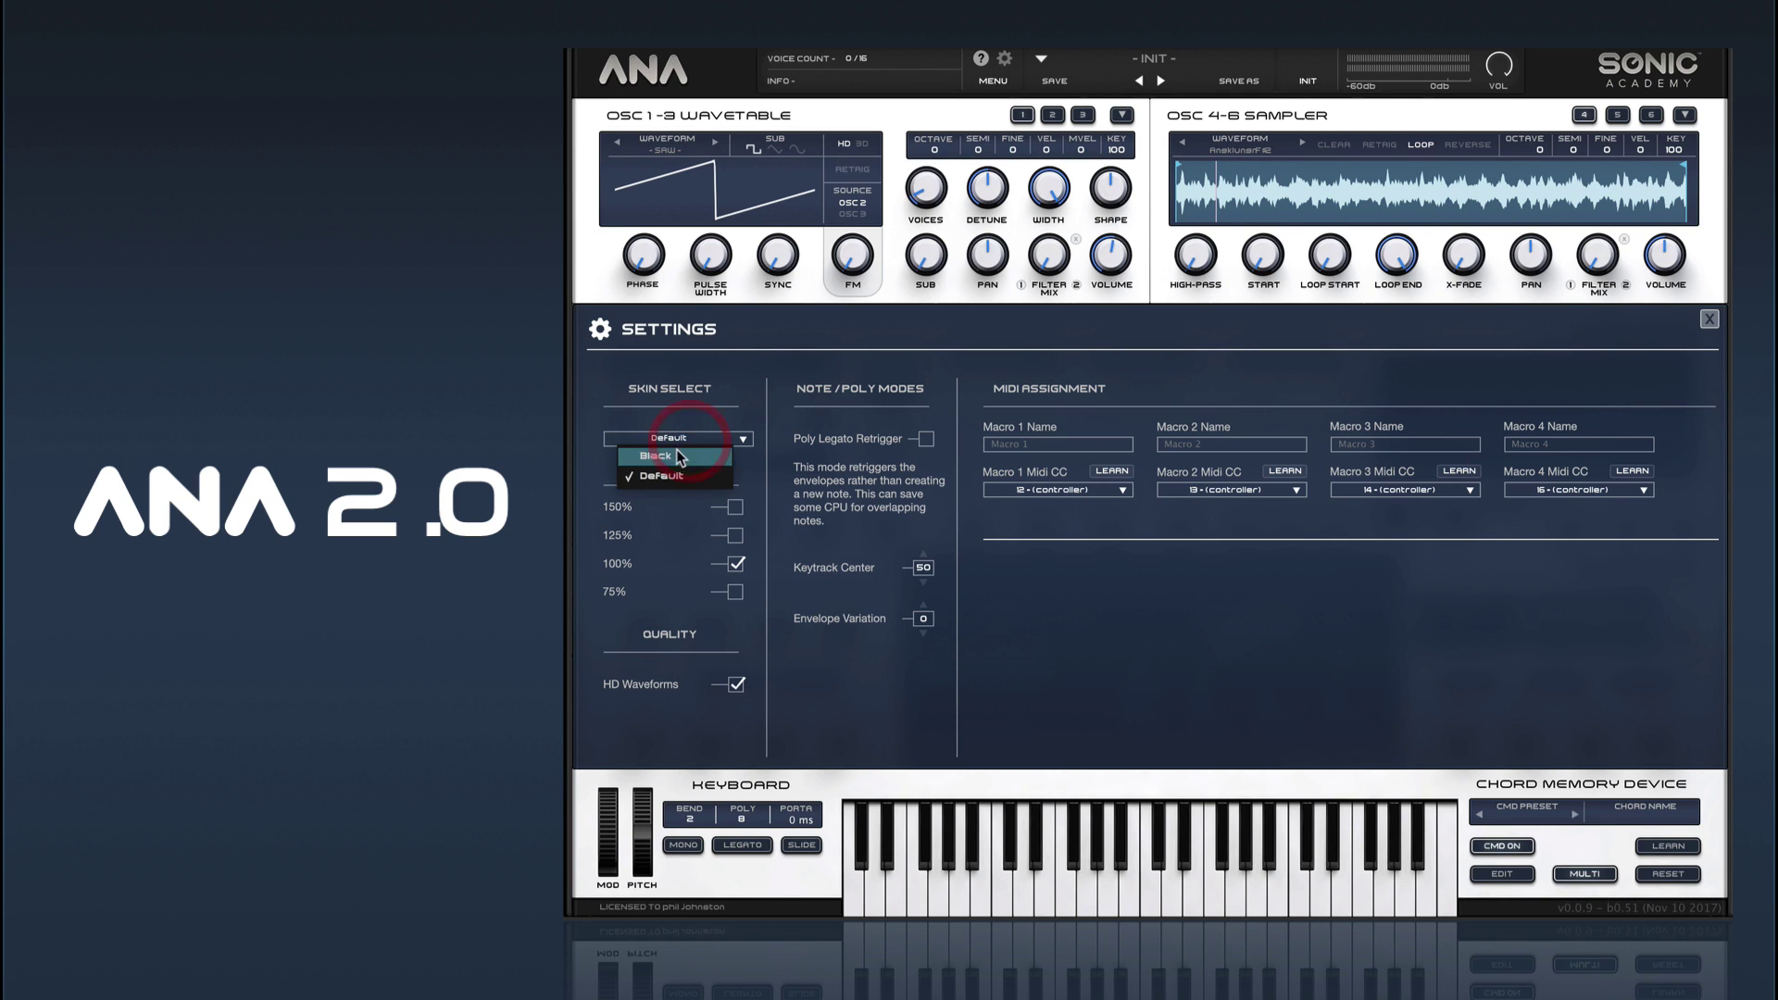
left_click(677, 450)
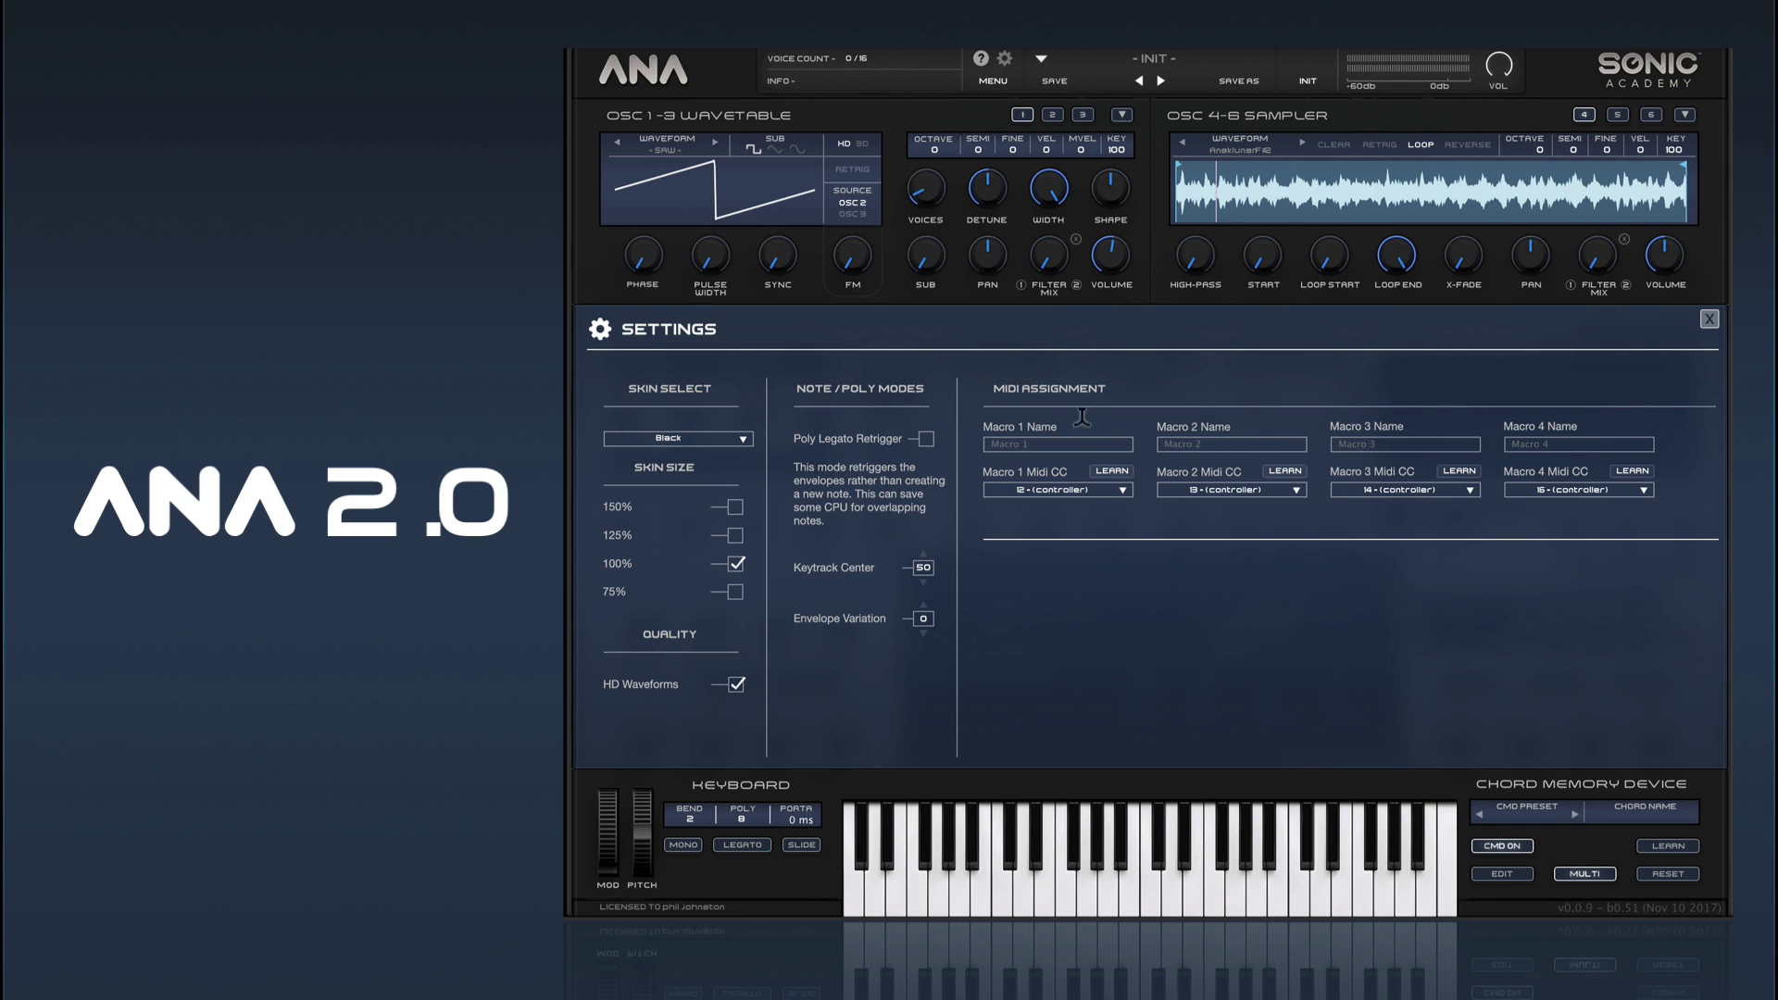
left_click(1708, 320)
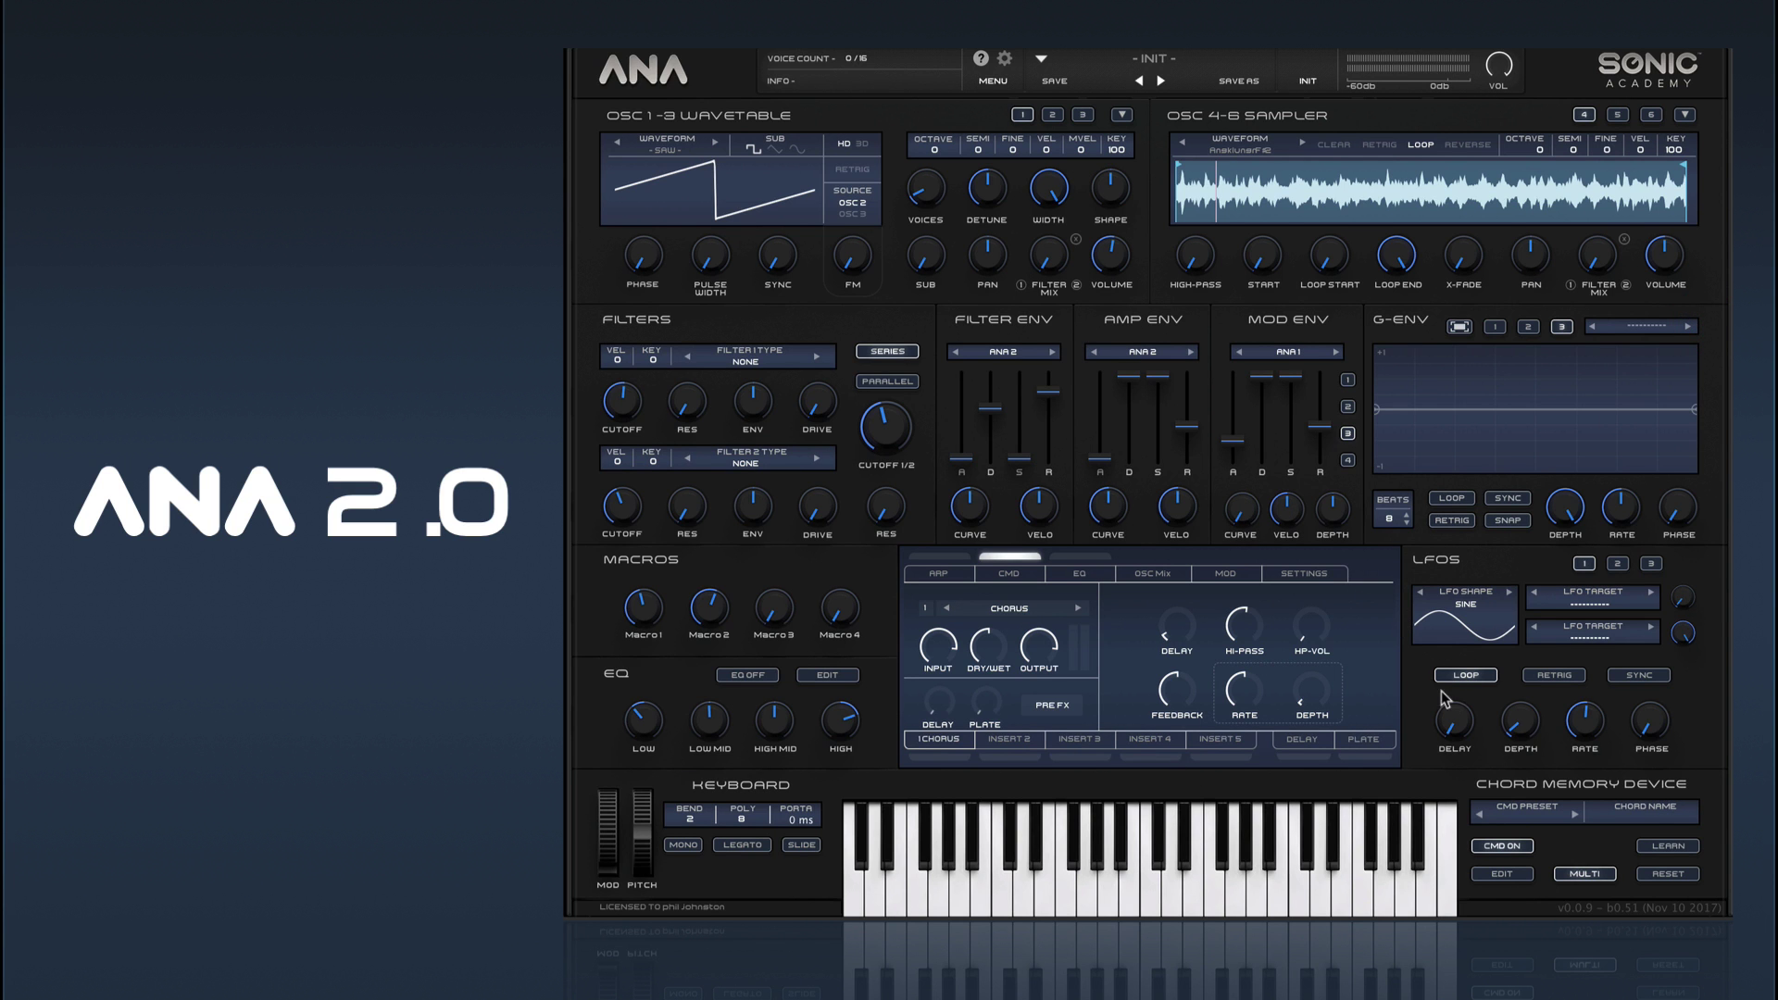
Switch to LFO 3's settings, closing its target list without choosing a target
left_click(1619, 564)
left_click(1651, 564)
left_click(1575, 597)
left_click(1585, 604)
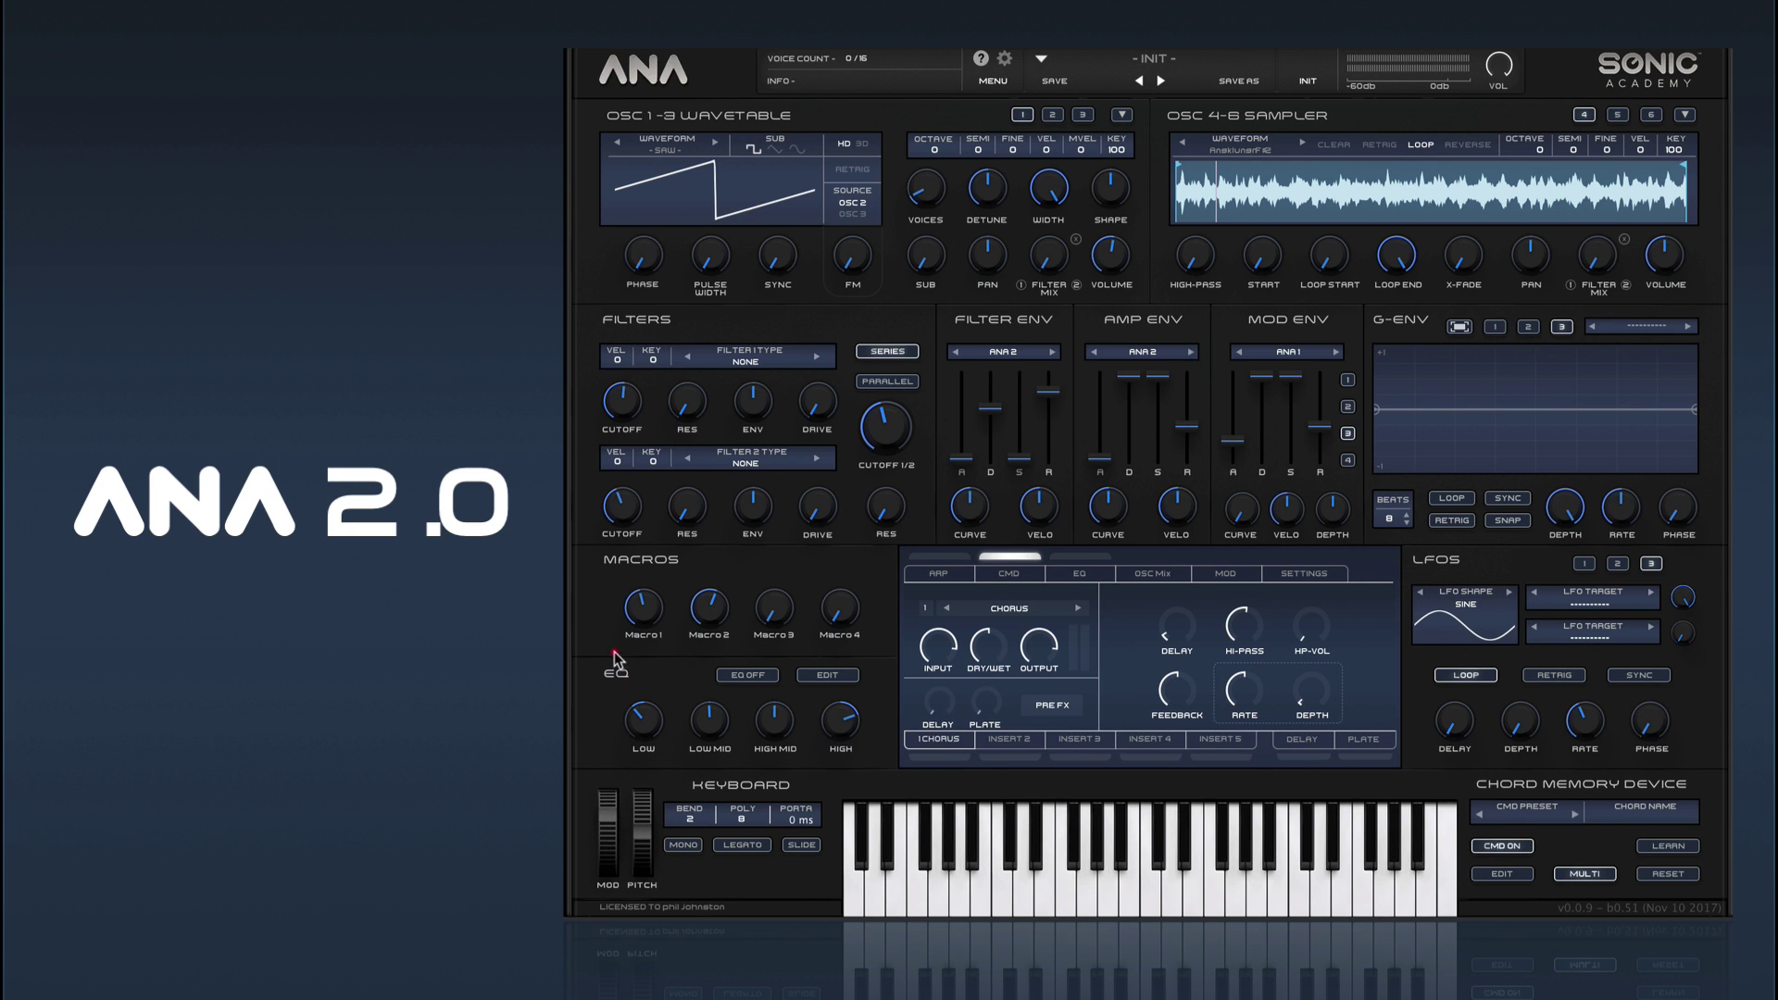
Set pitch bend range to 24 and portamento to 49 ms, then toggle slide off and on
left_click_drag(648, 857, 609, 852)
left_click_drag(694, 827, 767, 795)
left_click_drag(819, 821, 826, 683)
left_click(844, 738)
left_click(796, 846)
left_click(801, 852)
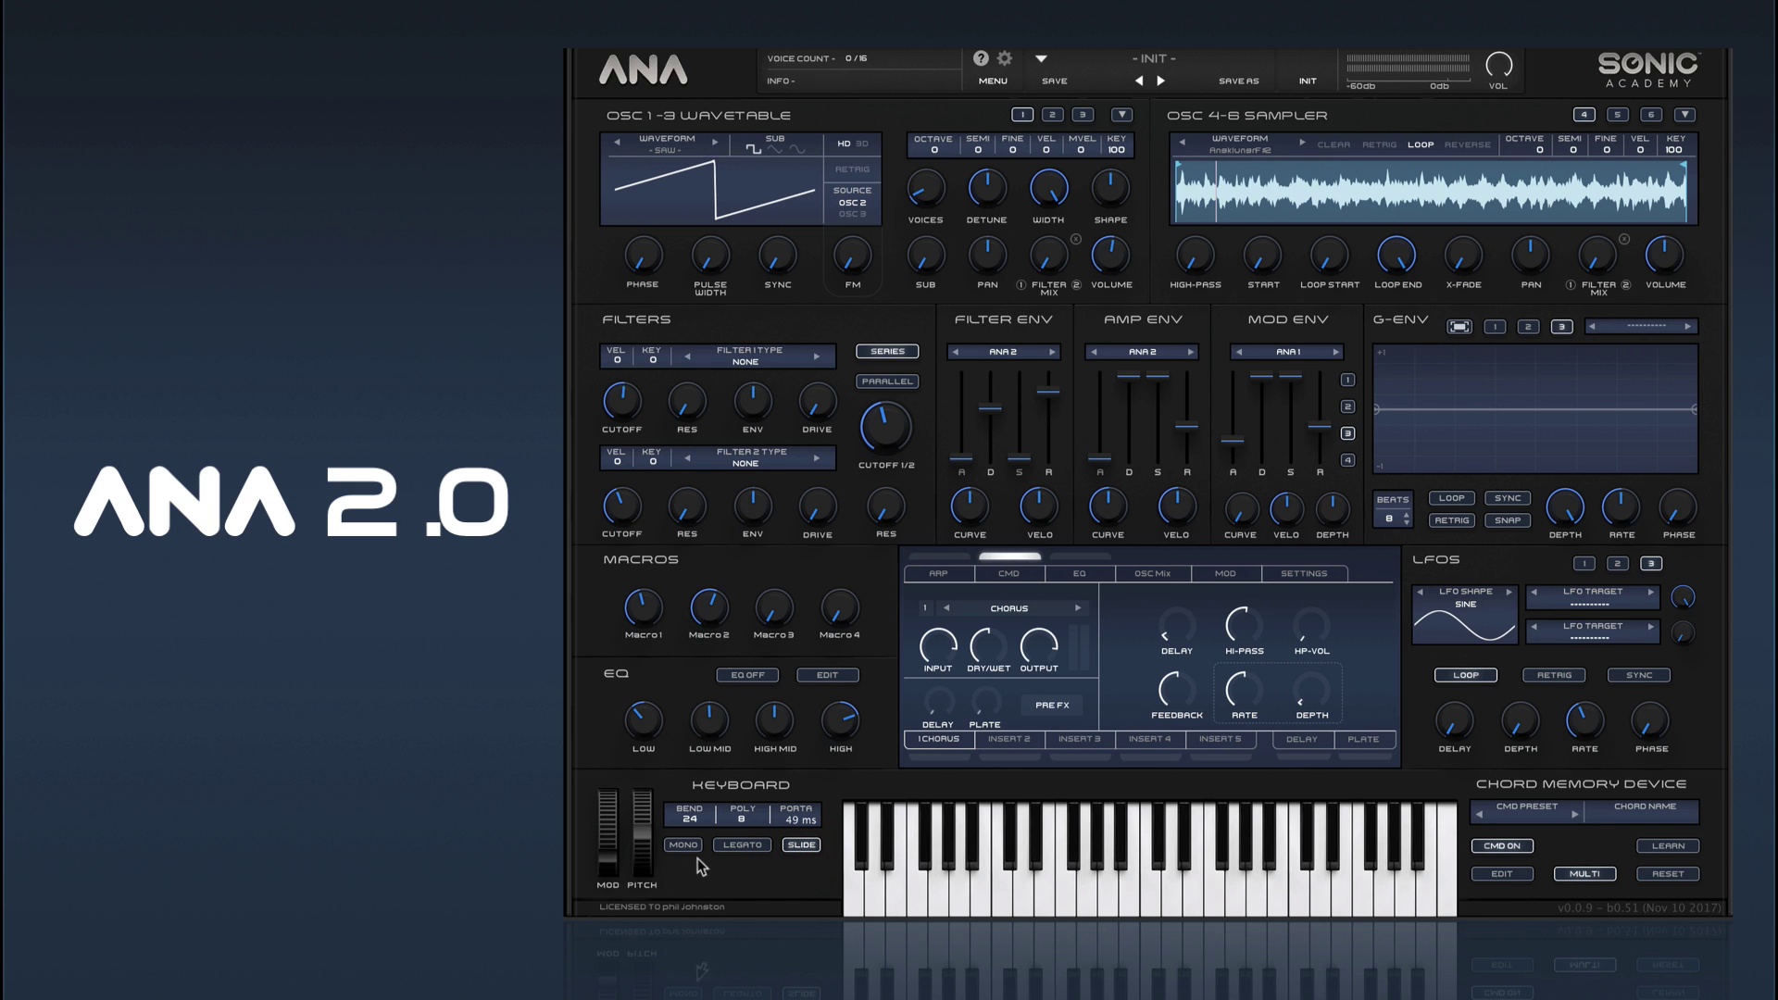
Switch the voicing to mono legato and audition a few notes
left_click(798, 845)
left_click(685, 846)
left_click(751, 846)
left_click(971, 875)
left_click(1049, 856)
left_click(1172, 871)
Build an Am/C chord from four notes in the chord memory editor
left_click(1014, 574)
left_click(1082, 639)
left_click(1176, 638)
left_click(1218, 635)
left_click(1266, 637)
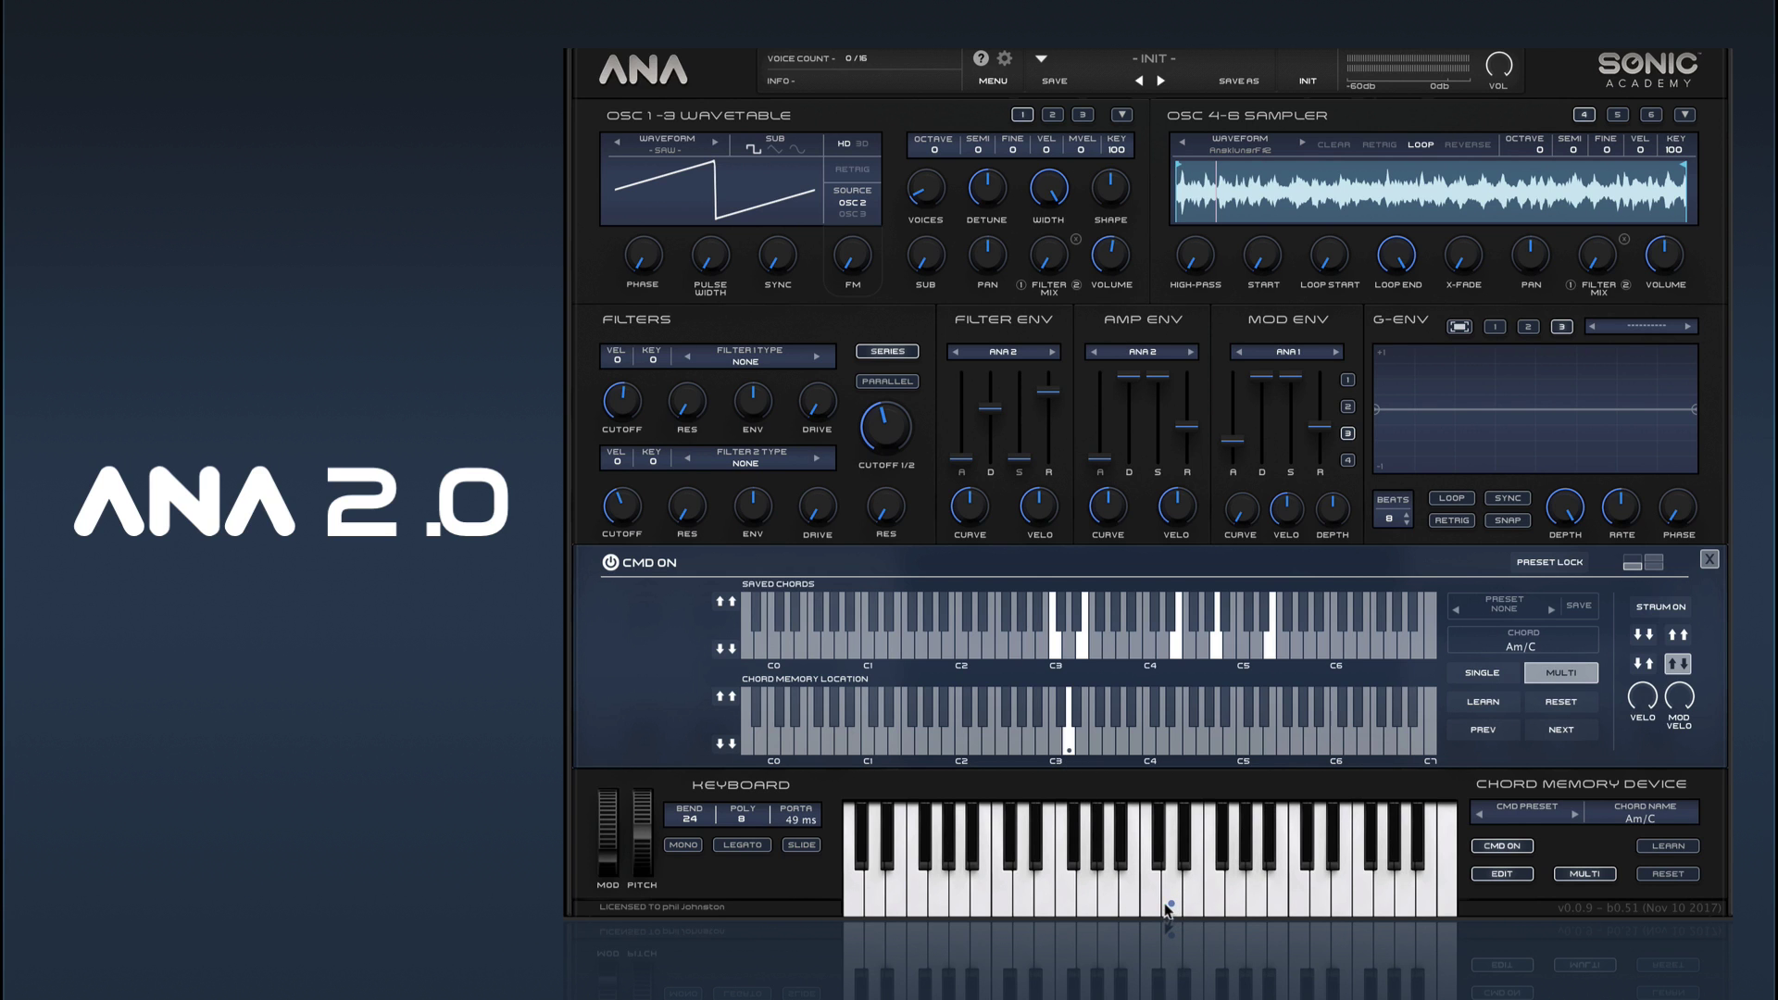
Store a G chord in a new memory location, then switch chord memory off
left_click(1107, 737)
left_click(1109, 637)
left_click(1164, 639)
left_click(1234, 630)
left_click(650, 559)
Close the chord memory editor, toggle chord memory on and off twice, and reopen then close the editor
left_click(1708, 562)
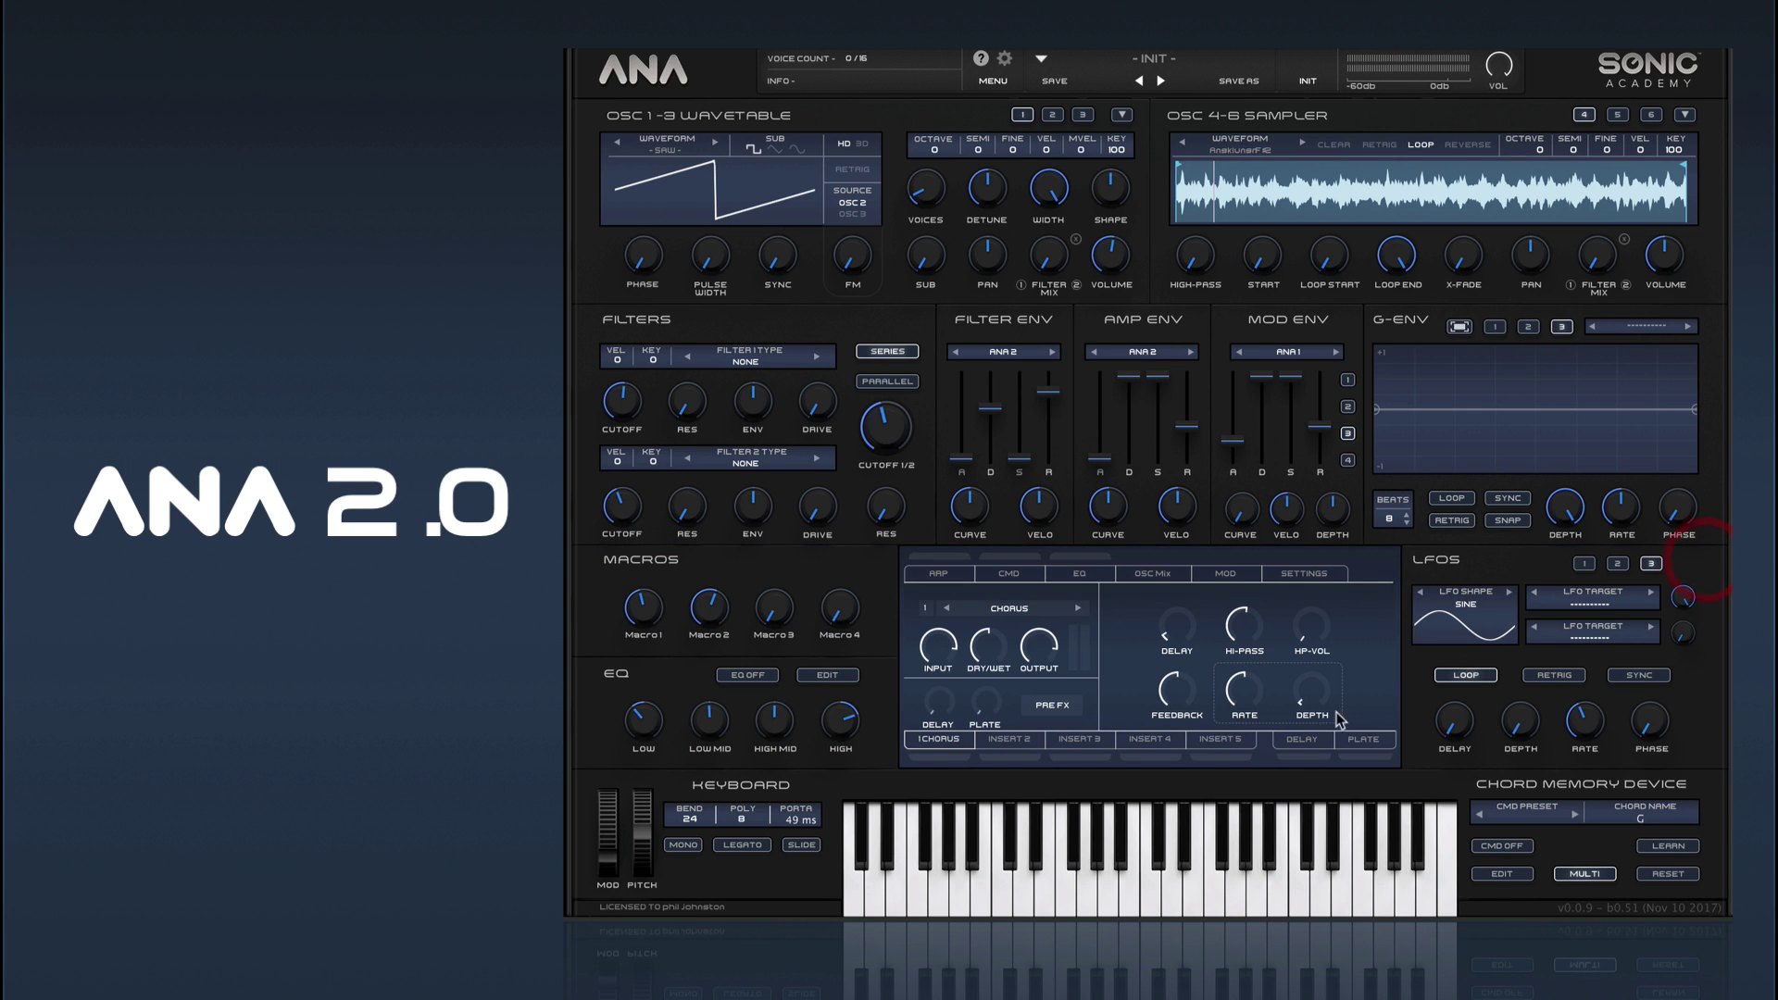
left_click(1010, 556)
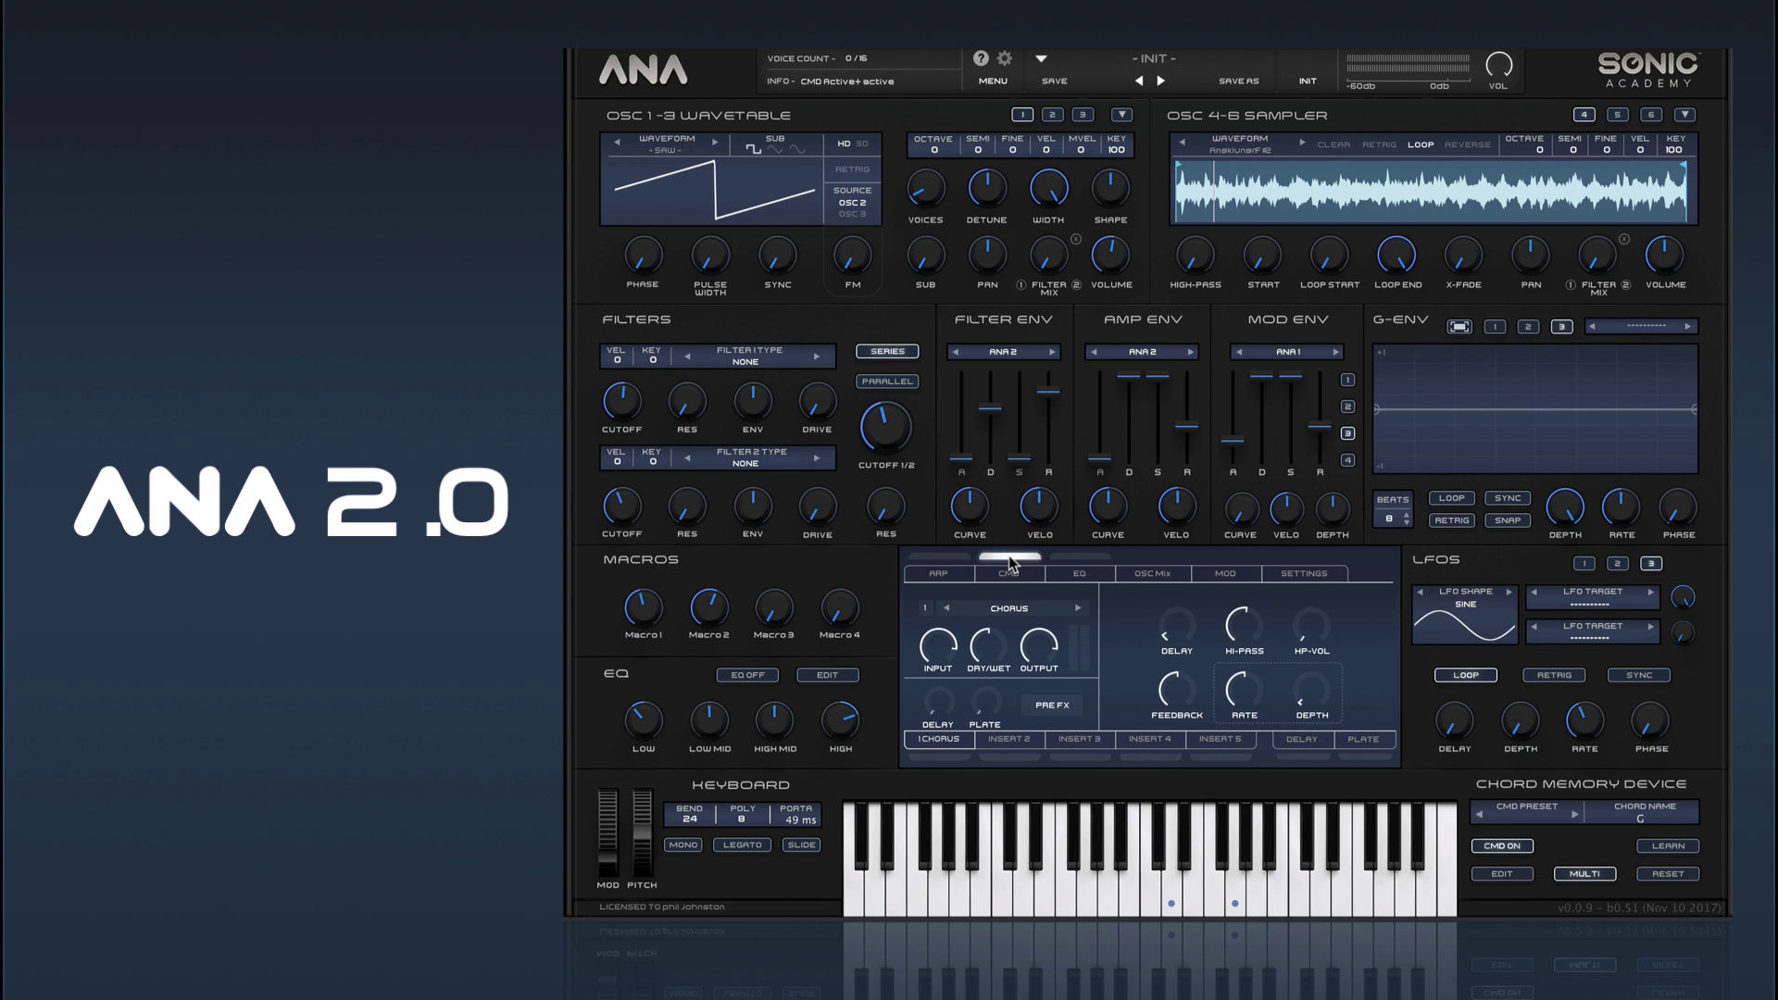
left_click(1010, 559)
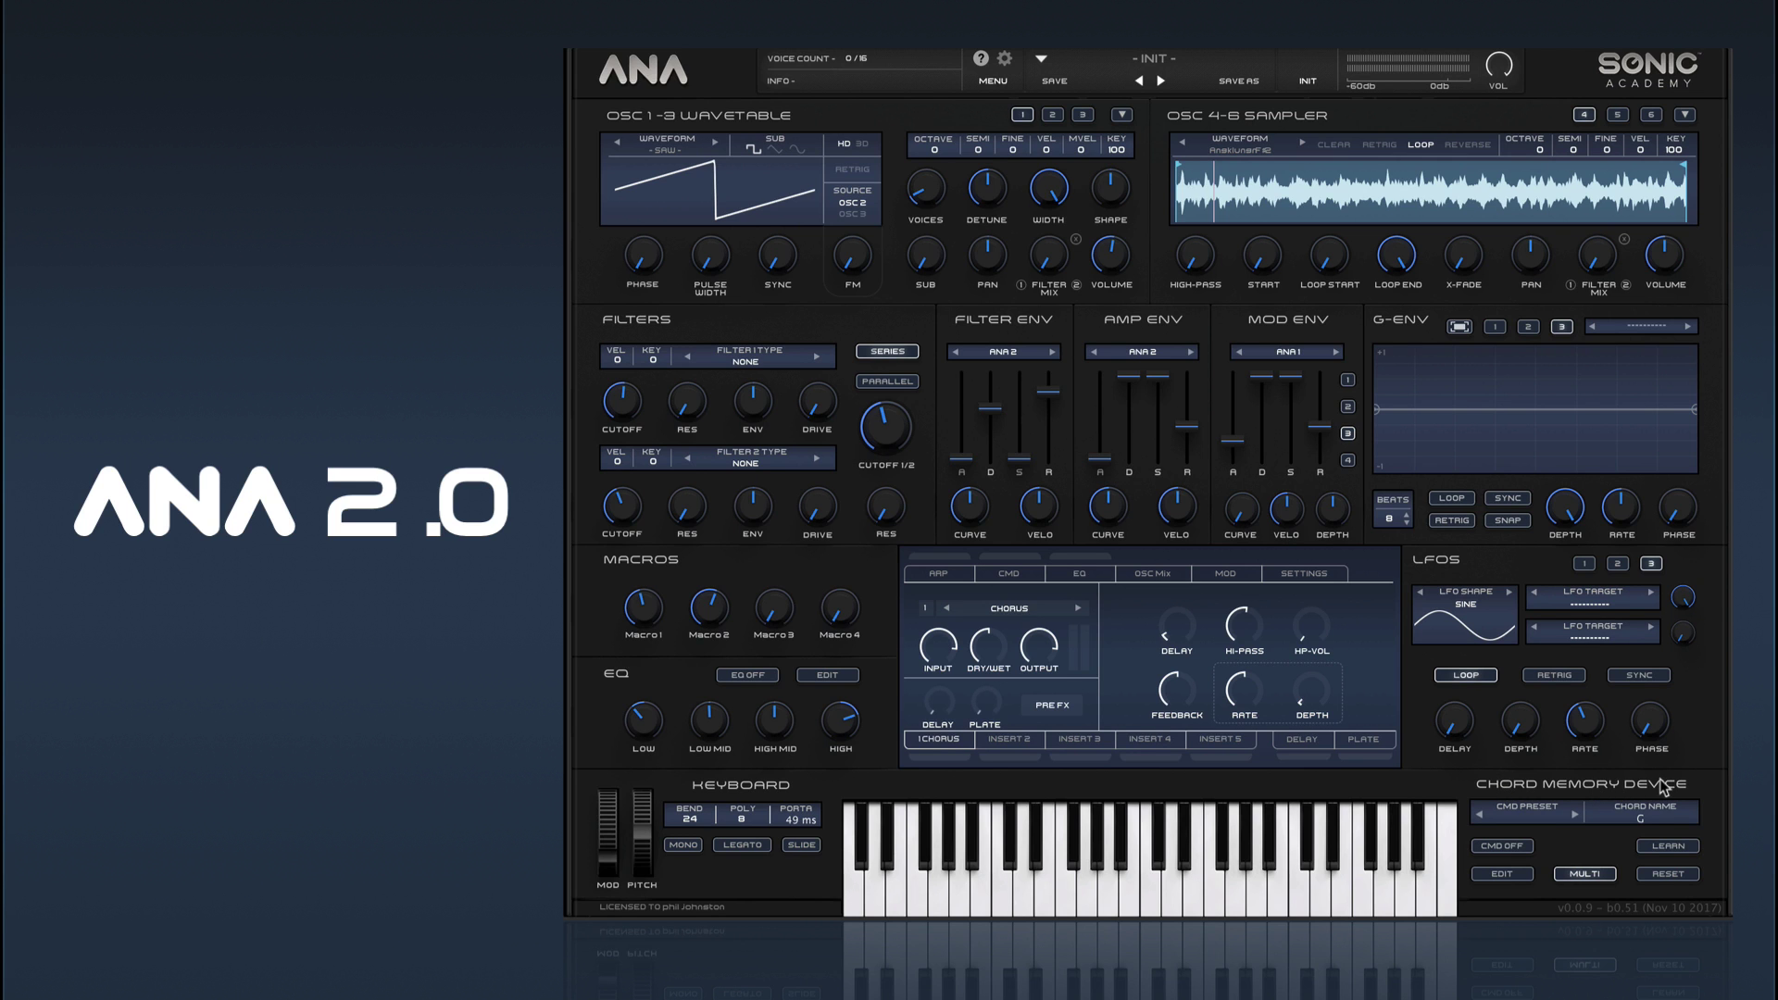
left_click(1501, 846)
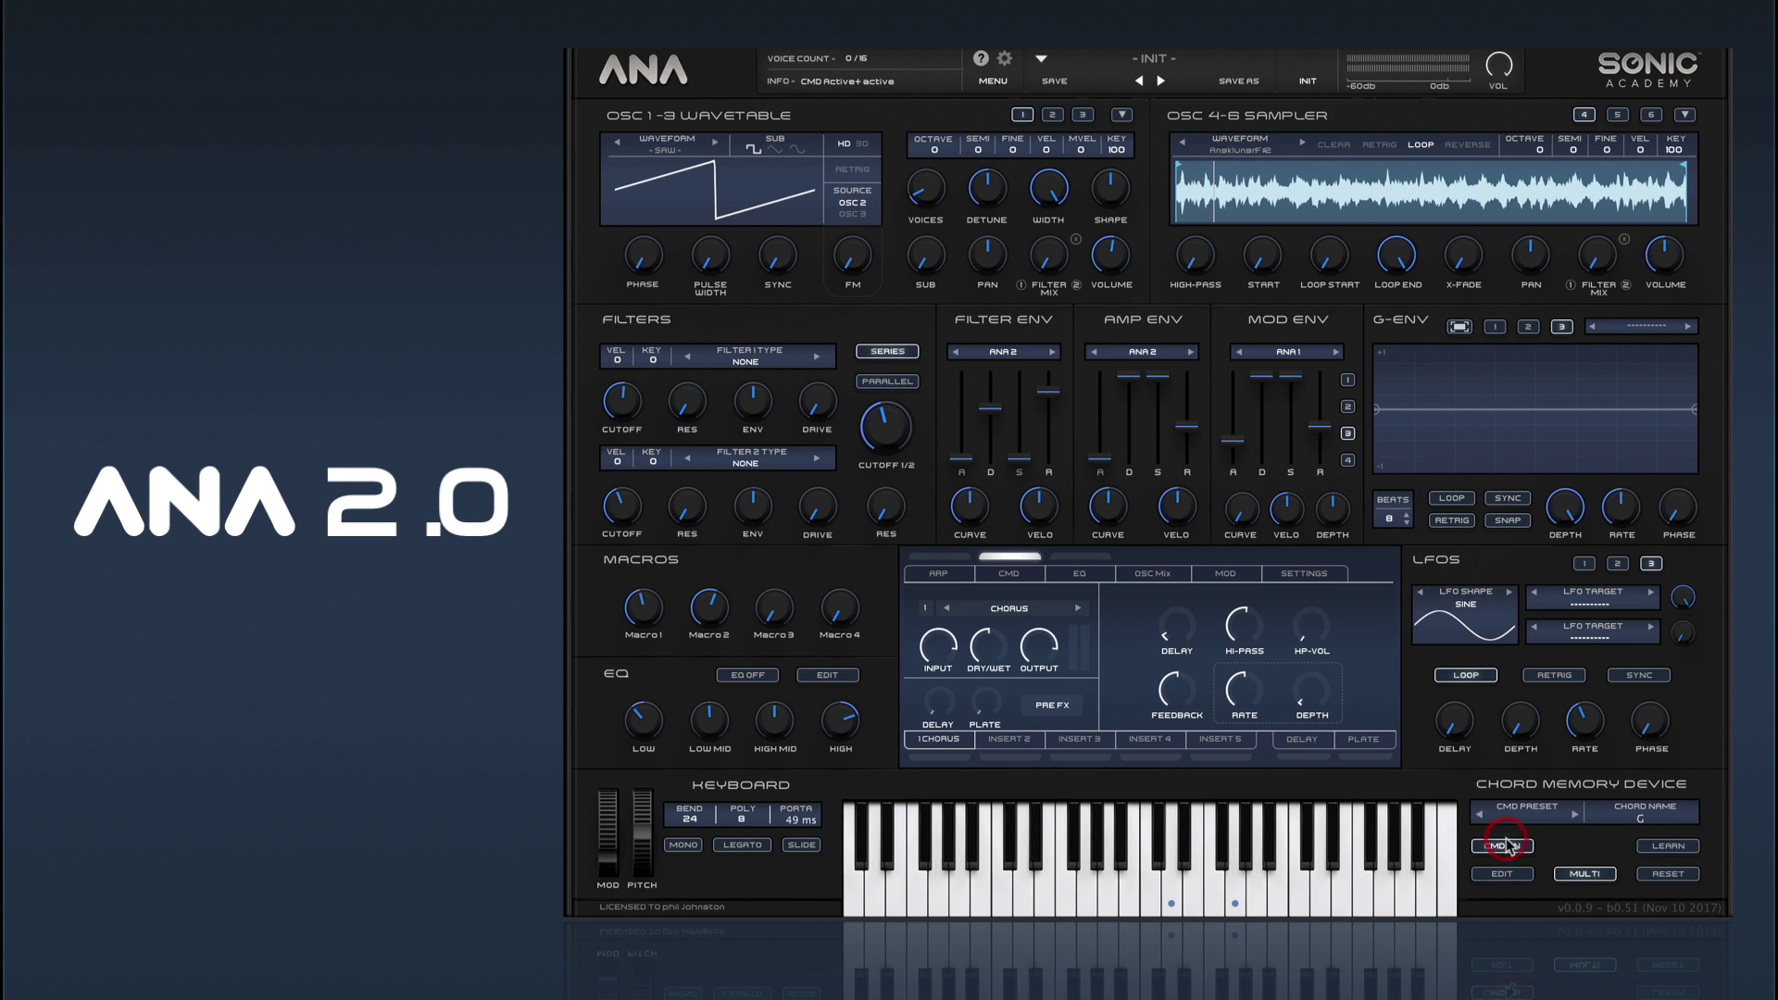
left_click(1502, 846)
left_click(1502, 873)
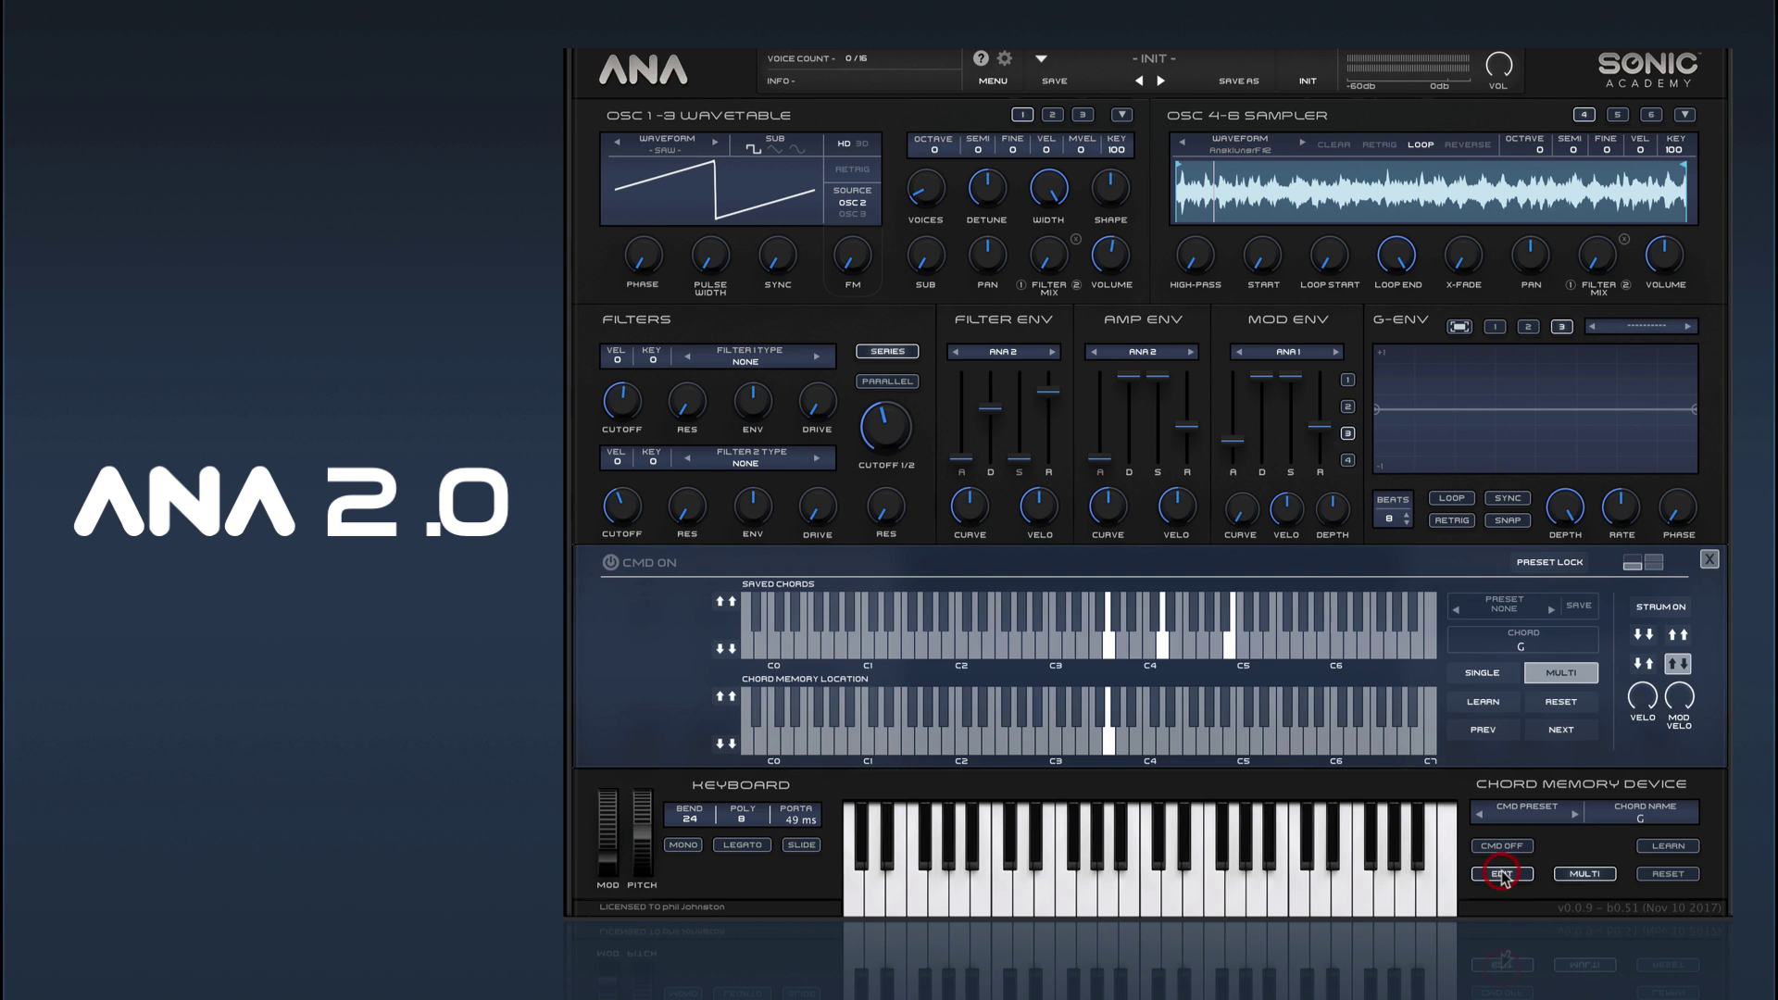
left_click(1709, 560)
left_click(1576, 873)
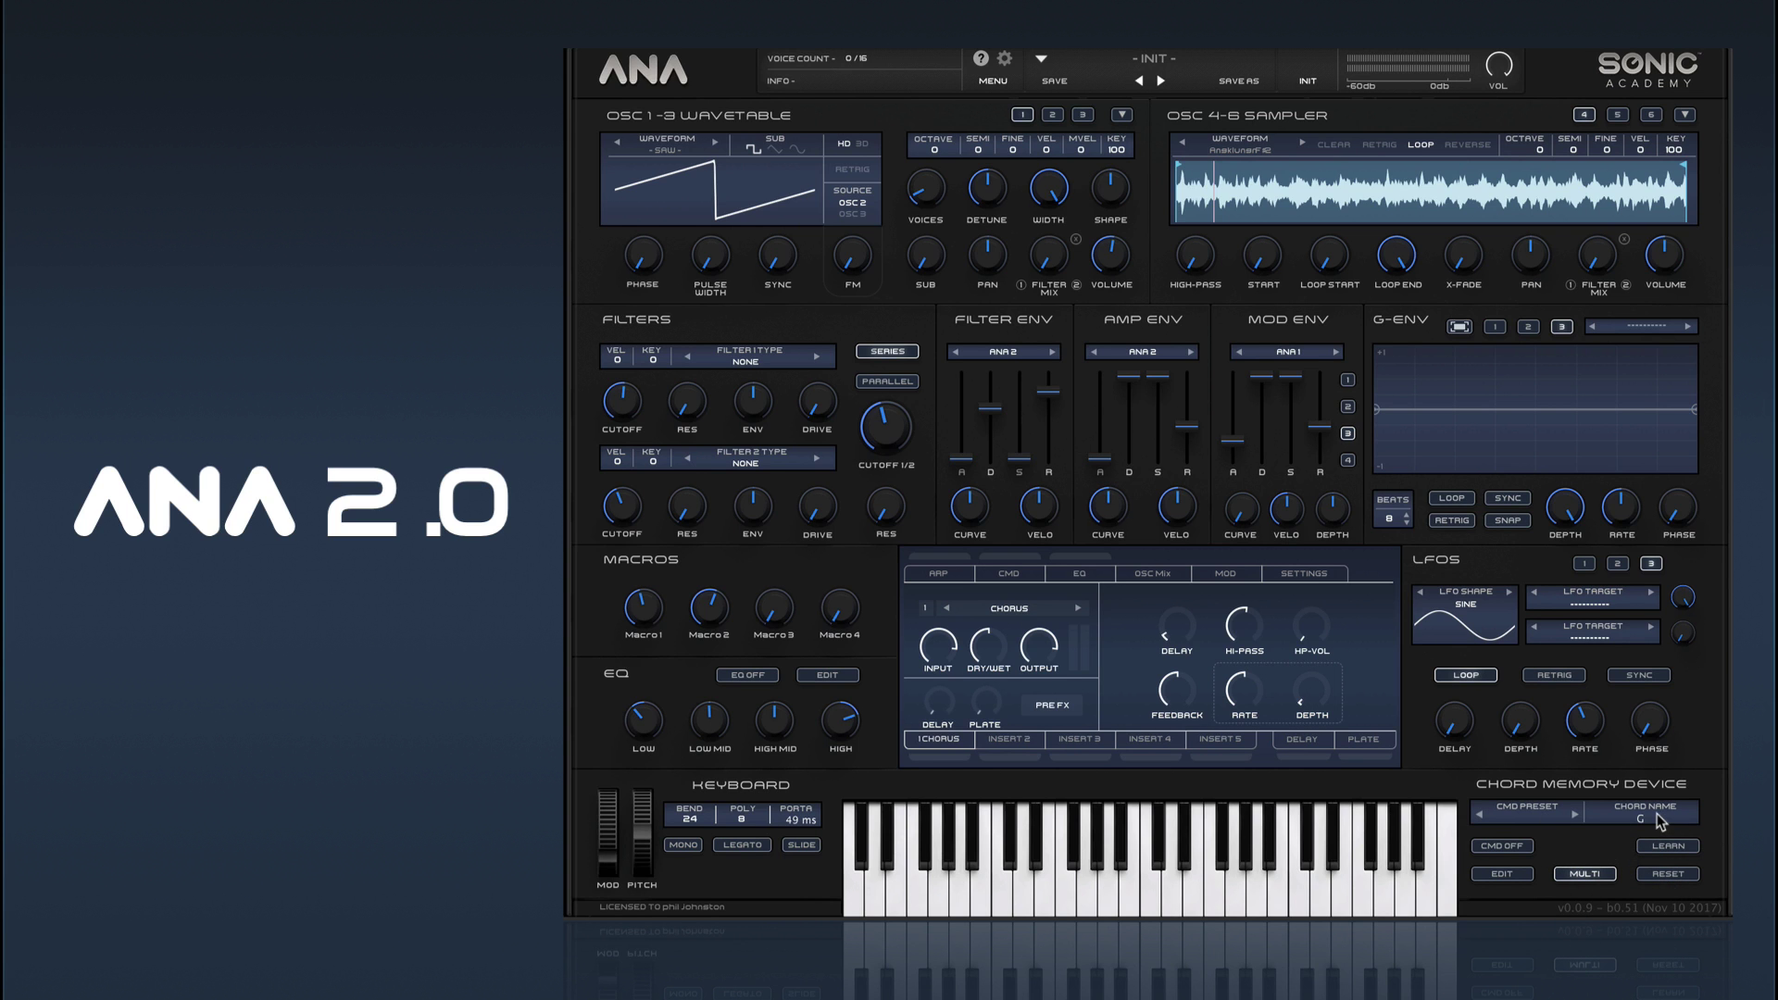
Load the Multi > Performance > TRANCE 1 chord memory preset and turn chord memory on
left_click(1534, 814)
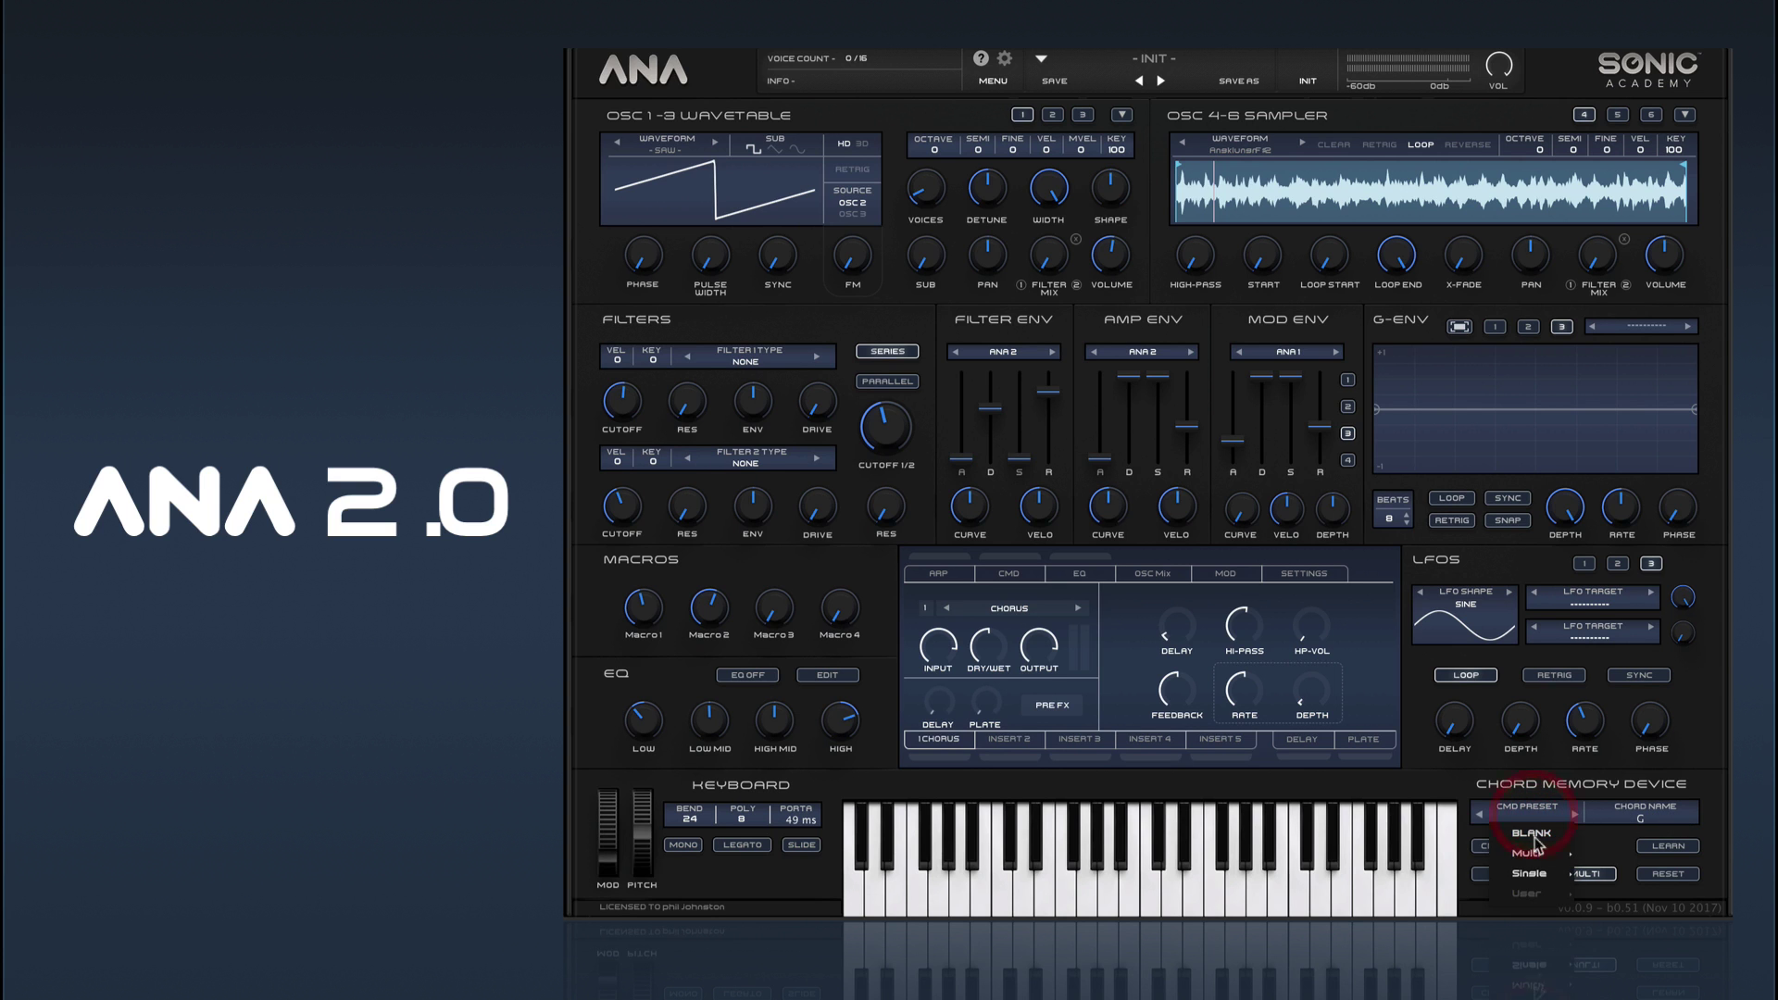
mouse_move(1537, 853)
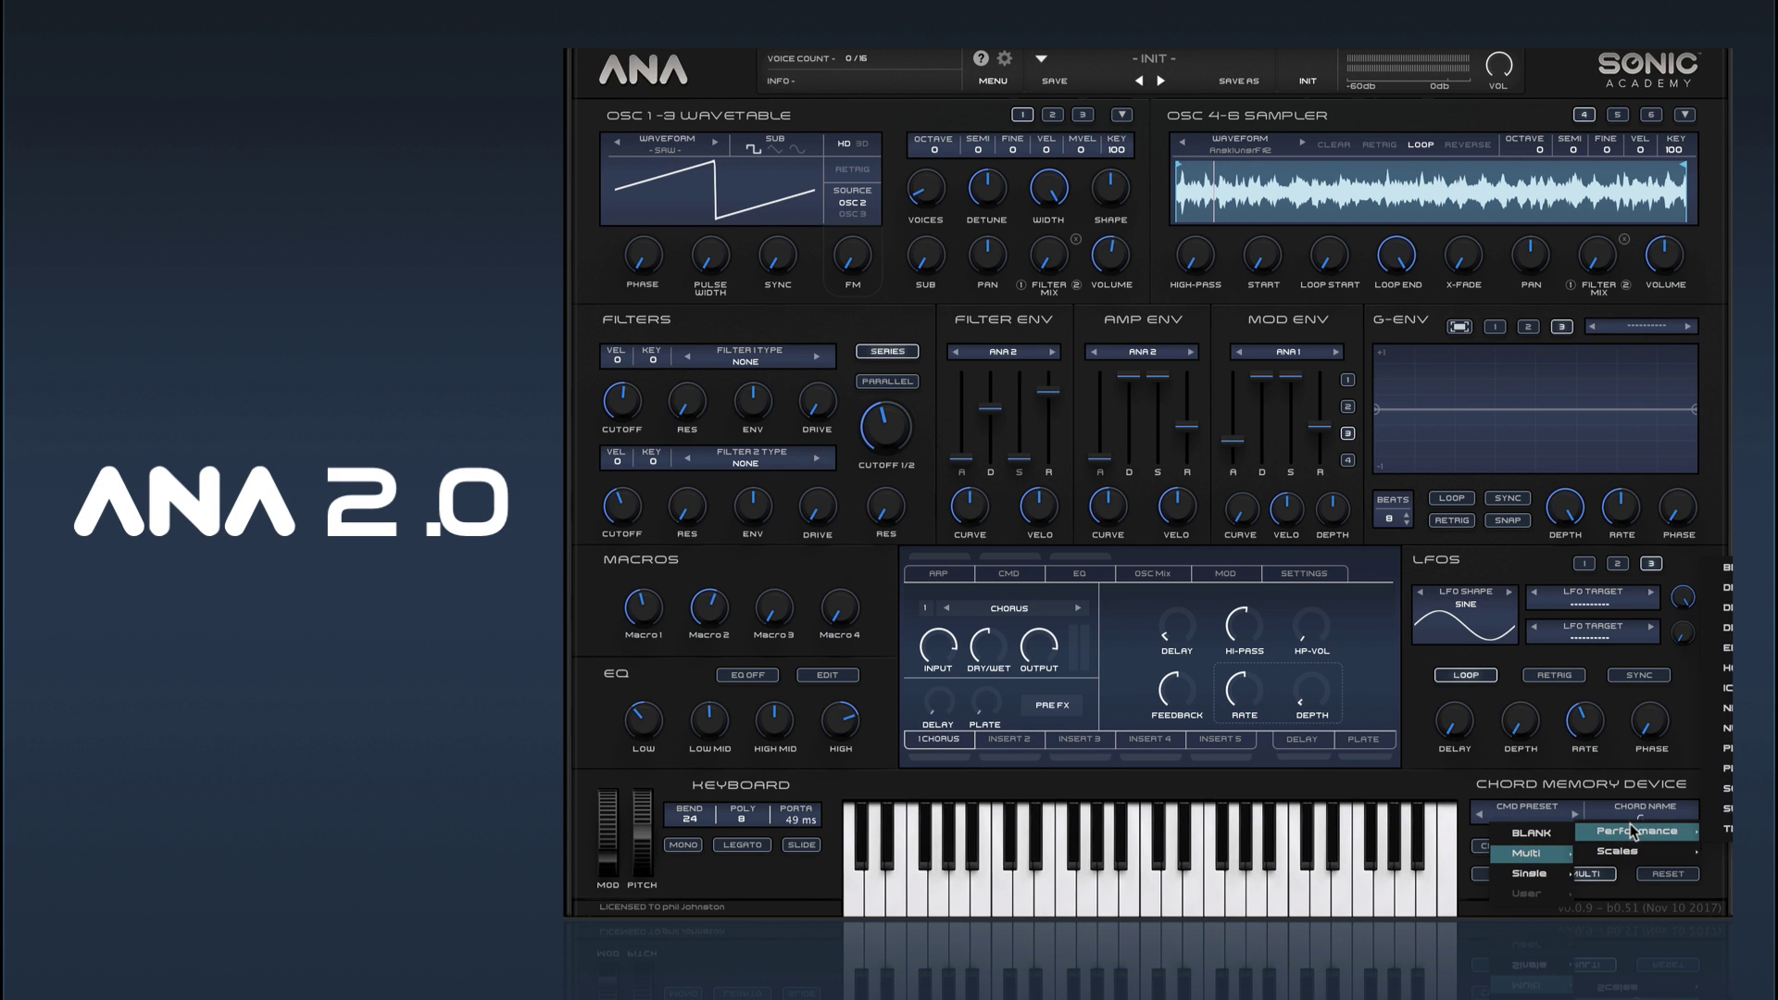
mouse_move(1644, 831)
left_click(1728, 829)
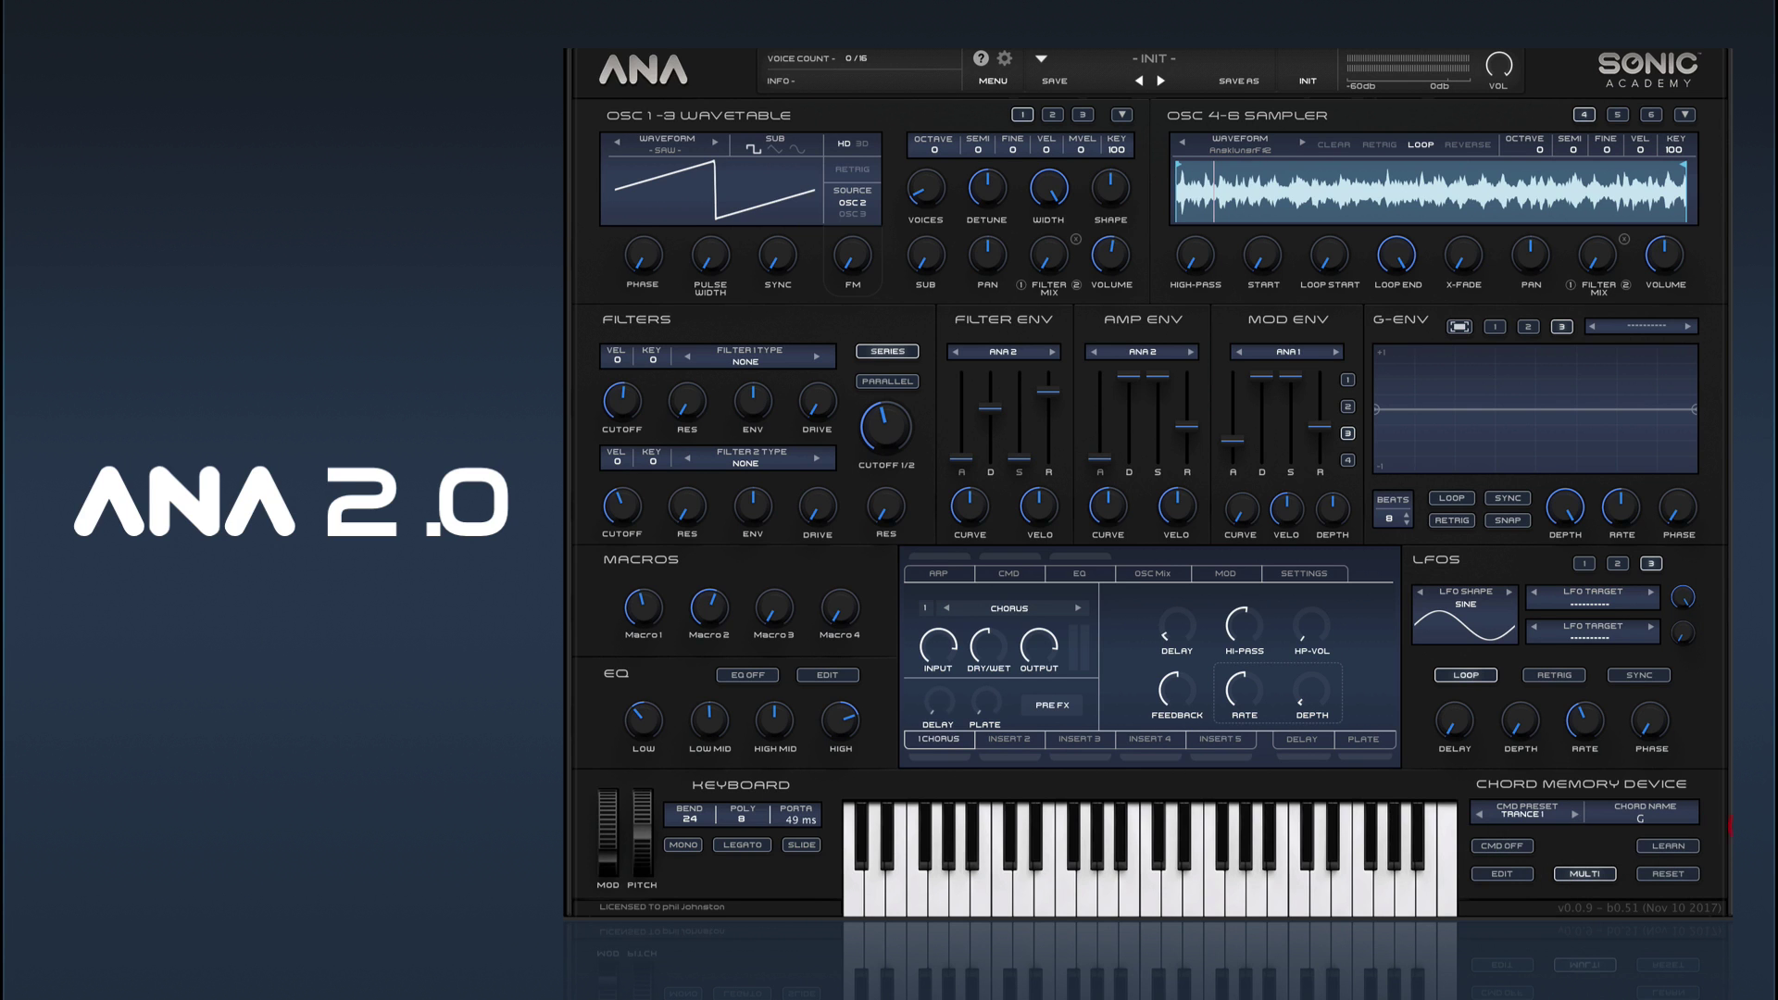
left_click(1498, 843)
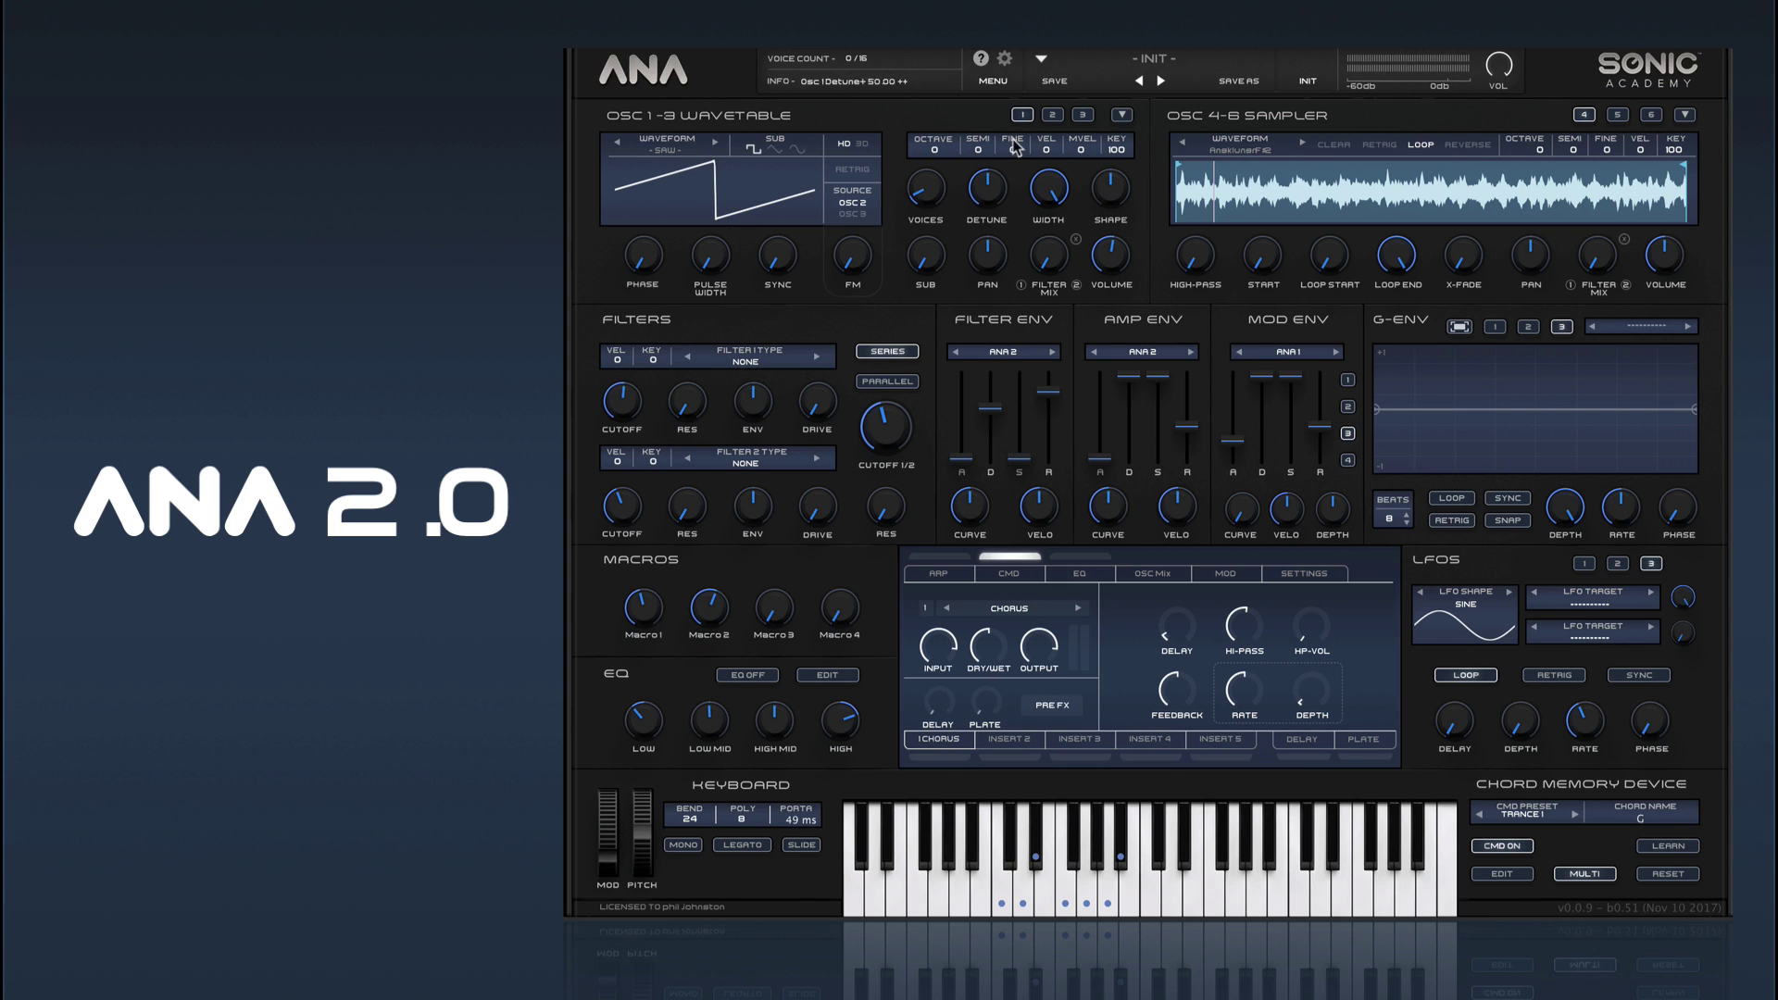
Open the MENU dropdown of preset, wave folder, MIDI learn, tutorial, manual and forum options
left_click(995, 83)
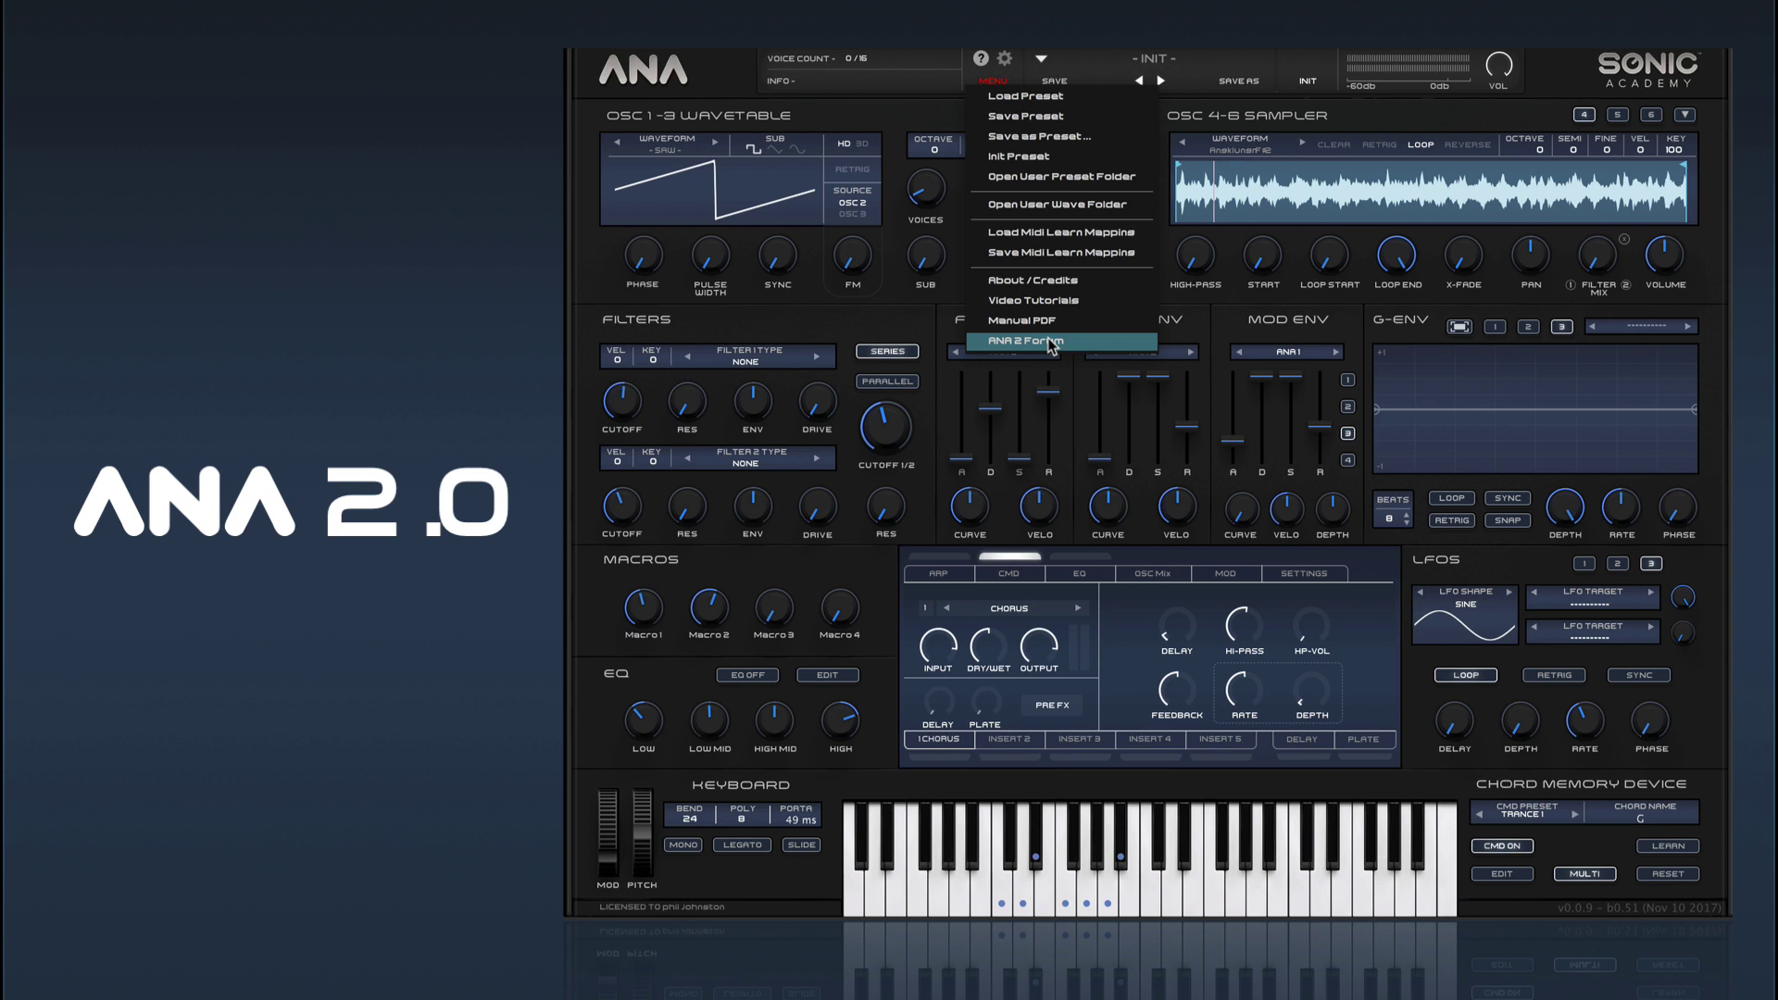
Close the menu, then raise oscillator 1's unison voices and stereo width, leaving volume unchanged
left_click(1033, 54)
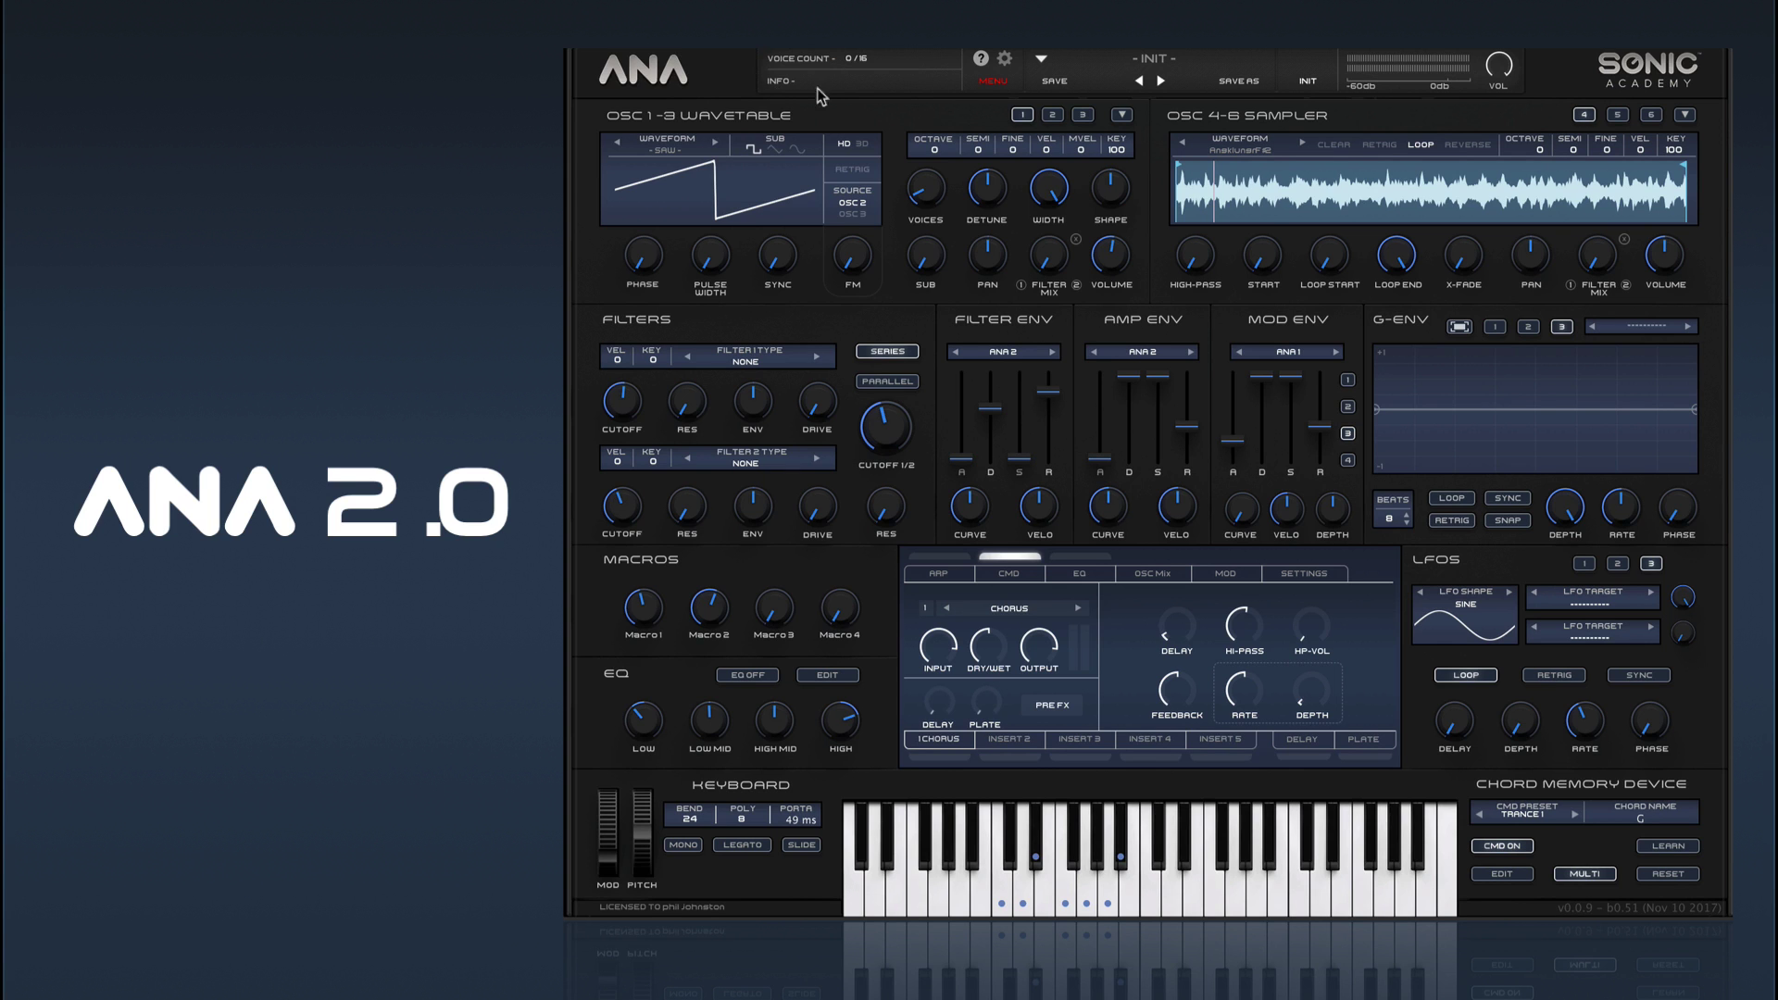
left_click_drag(924, 188, 1086, 359)
left_click_drag(1049, 255, 1054, 84)
mouse_move(1113, 271)
left_mouse_down()
mouse_move(1103, 334)
mouse_move(1109, 271)
left_mouse_up()
mouse_move(942, 208)
left_mouse_down()
mouse_move(939, 245)
mouse_move(937, 158)
left_mouse_up()
Show oscillator 2's controls and select its octave setting
left_click(1052, 114)
left_click(931, 154)
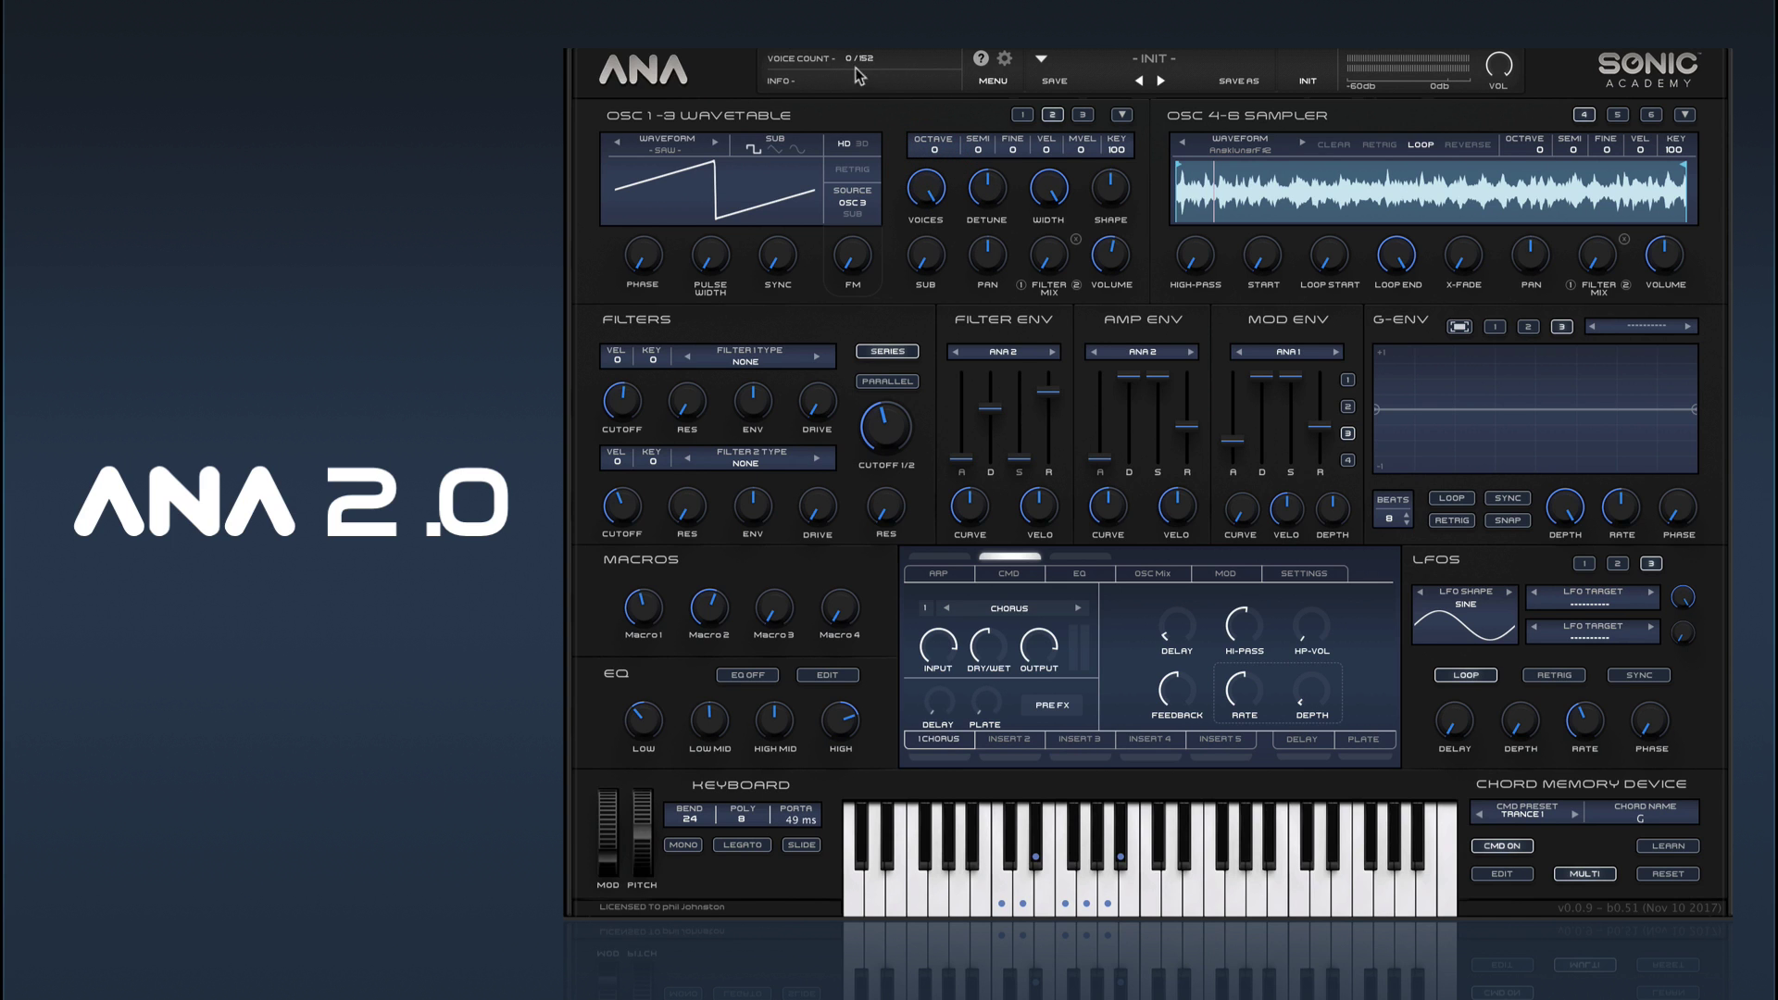